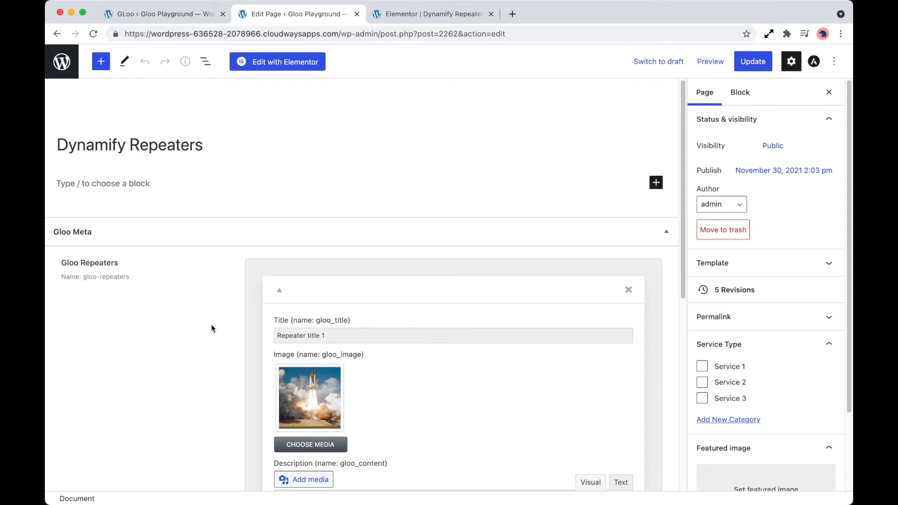
pyautogui.scroll(-2, 212, 324)
pyautogui.scroll(-4, 211, 324)
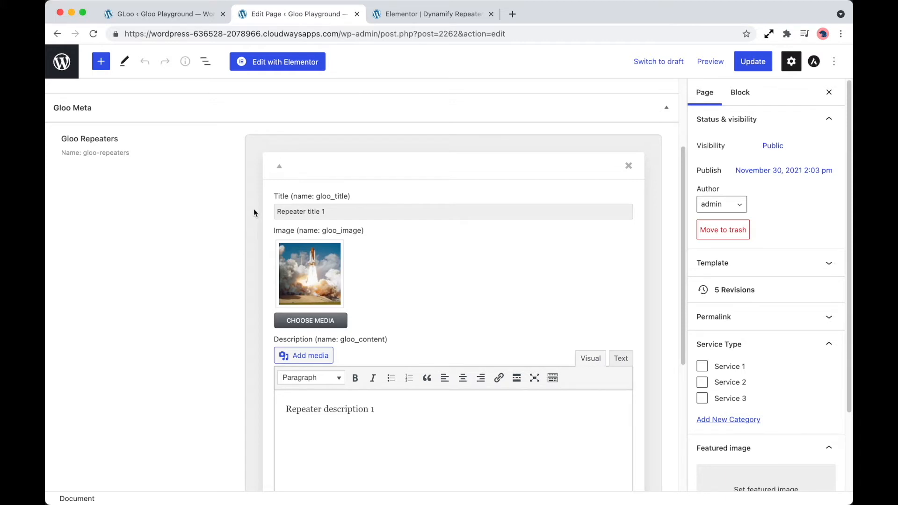
pyautogui.scroll(2, 254, 213)
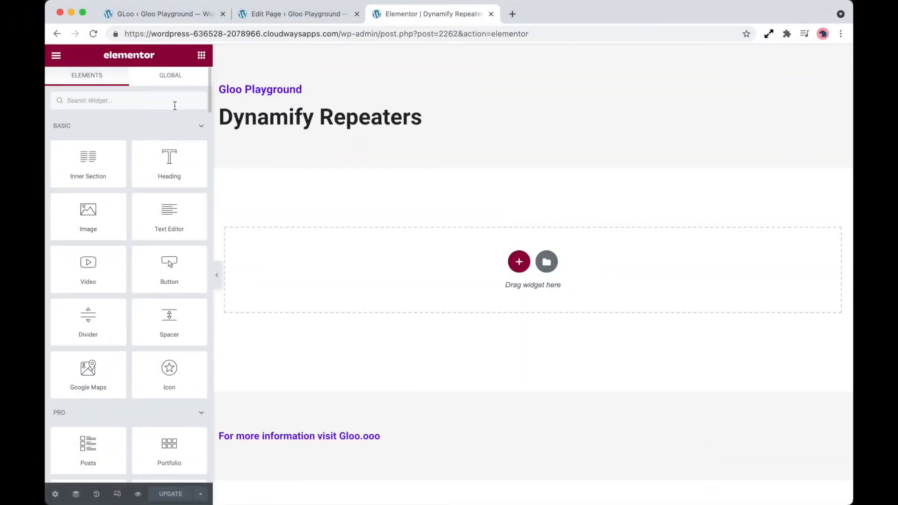
# Add an Icon List widget to the empty page section in Elementor and enable Dynamify Repeater for its items
pyautogui.write('icon')
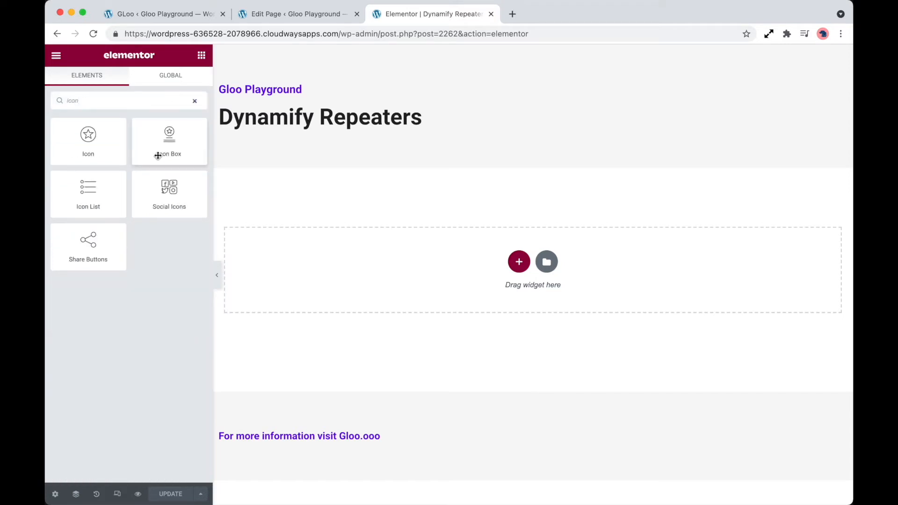
pyautogui.moveTo(109, 194); pyautogui.dragTo(355, 268)
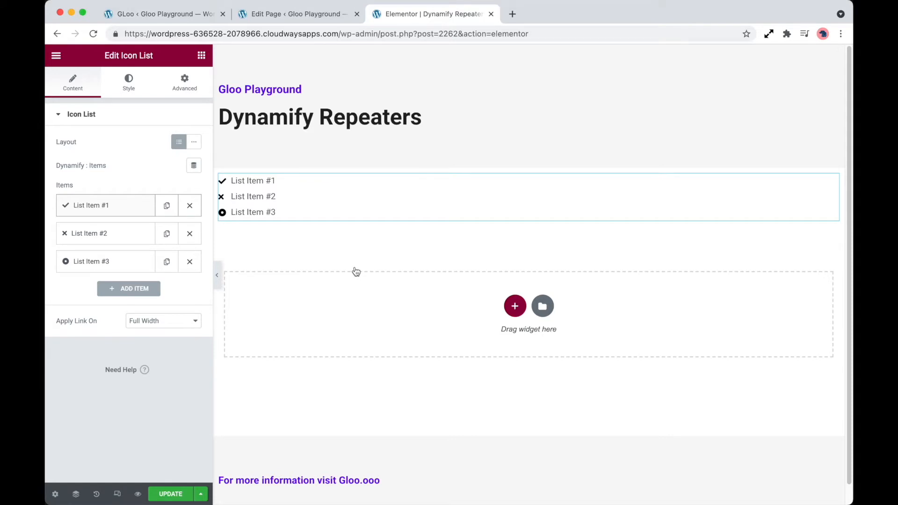
pyautogui.click(194, 167)
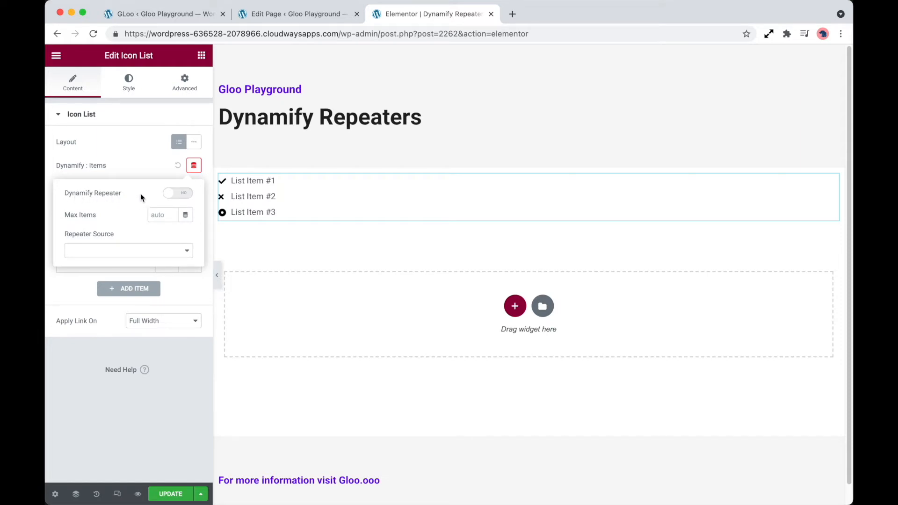
pyautogui.click(179, 197)
pyautogui.click(155, 216)
pyautogui.write('10')
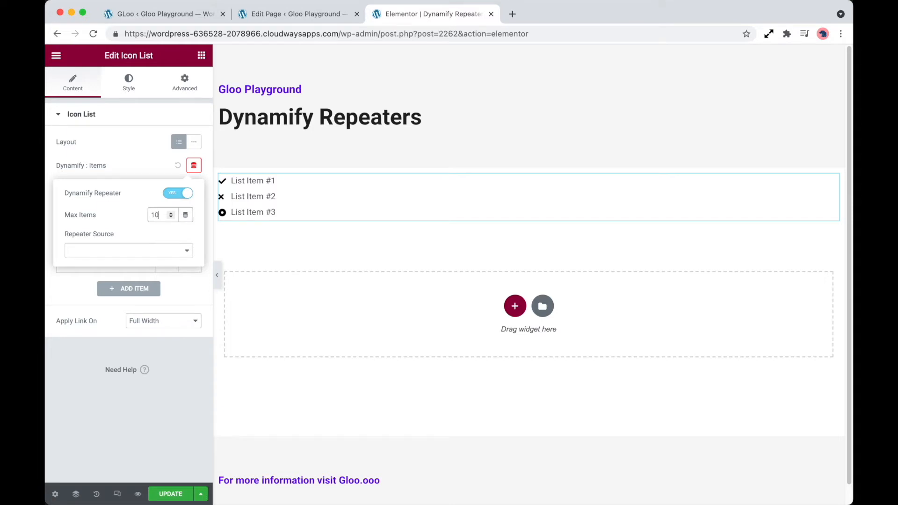
pyautogui.press('BackSpace')
pyautogui.press('BackSpace')
pyautogui.press('Tab')
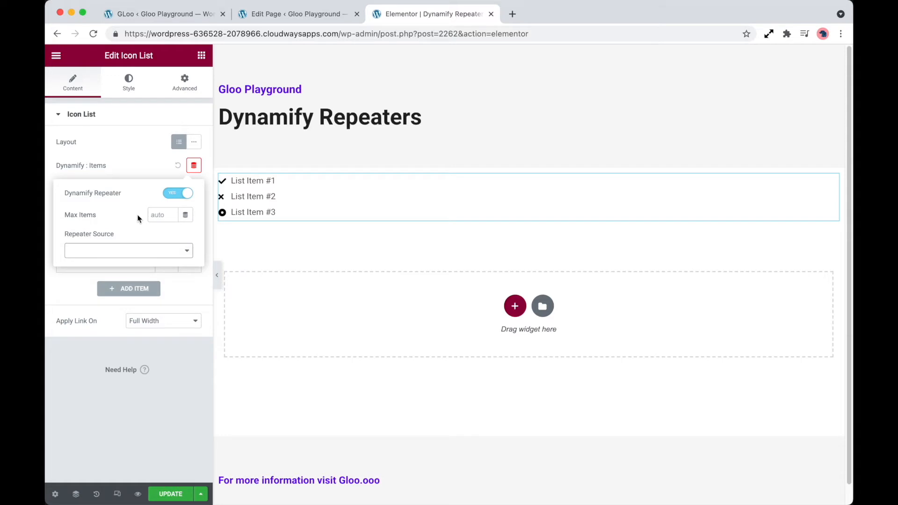
# Set the repeater source to JetEngine, keeping the Post context and the default current post
pyautogui.click(134, 249)
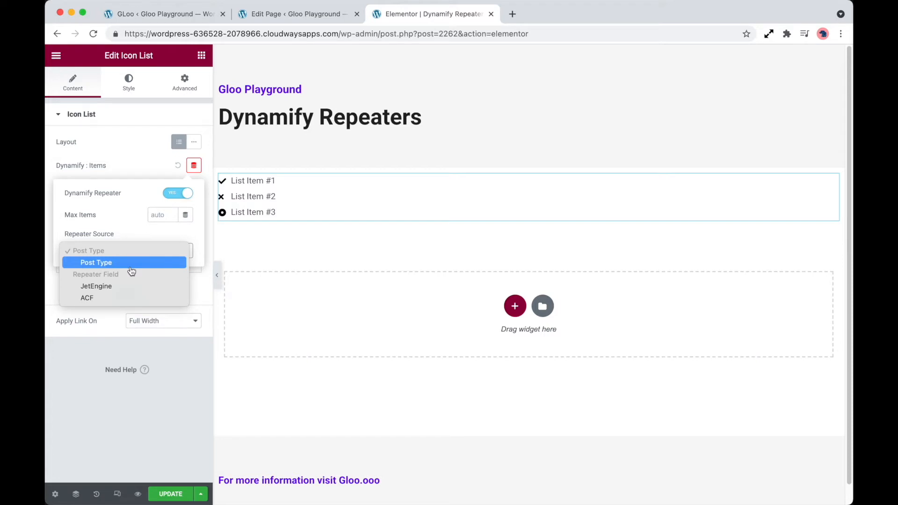
pyautogui.click(122, 287)
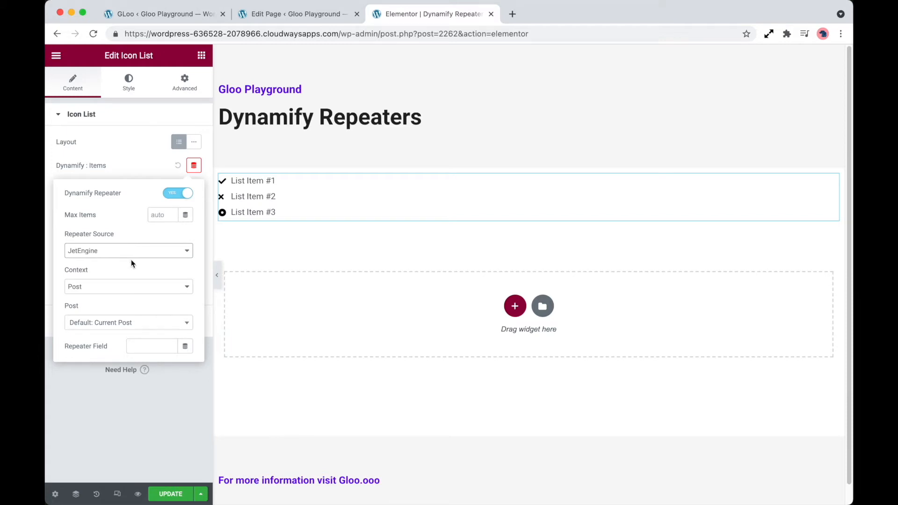
pyautogui.click(117, 287)
pyautogui.click(117, 288)
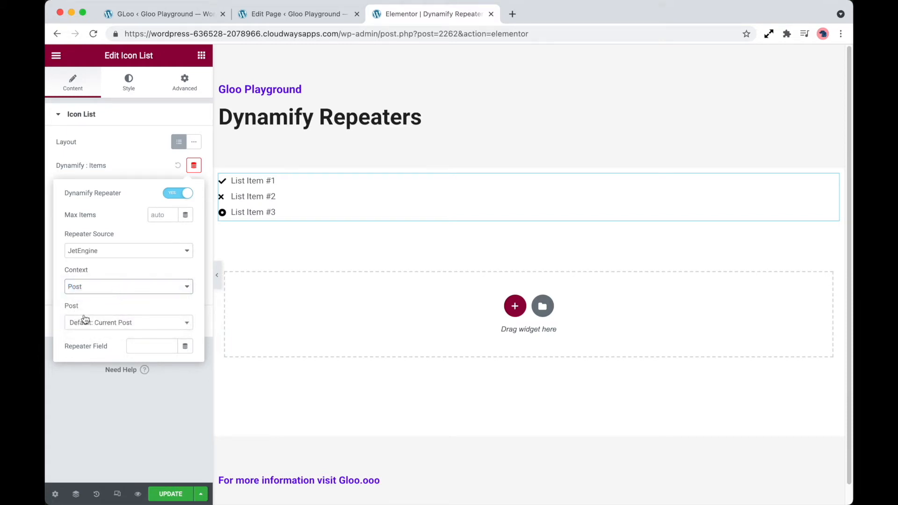
pyautogui.click(136, 324)
pyautogui.click(140, 309)
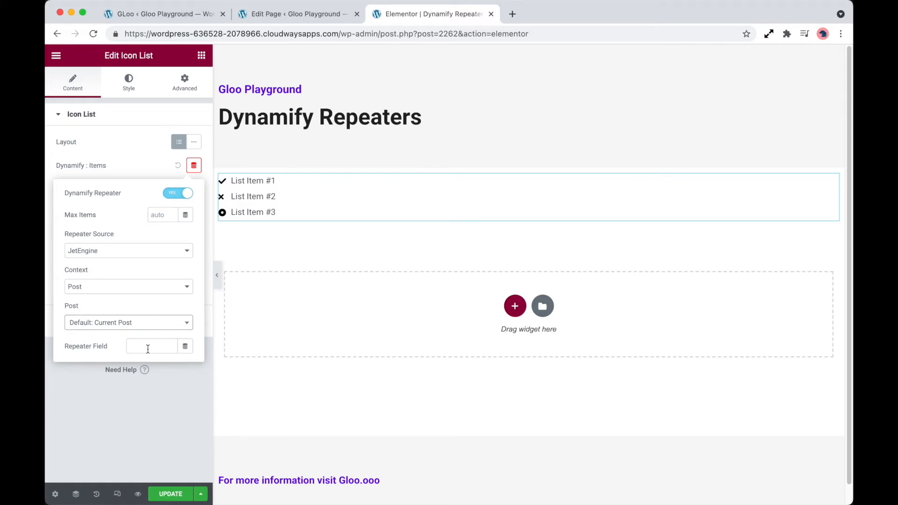
# Copy the repeater name gloo-repeaters from the page's Gloo Meta fields and paste it as the Icon List's Repeater Field
pyautogui.click(302, 20)
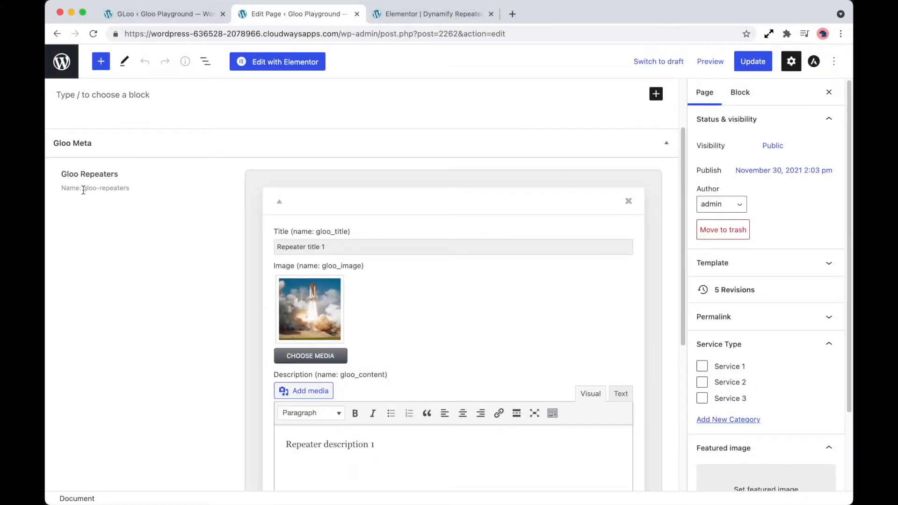
pyautogui.moveTo(83, 188); pyautogui.dragTo(138, 194)
pyautogui.rightClick(114, 189)
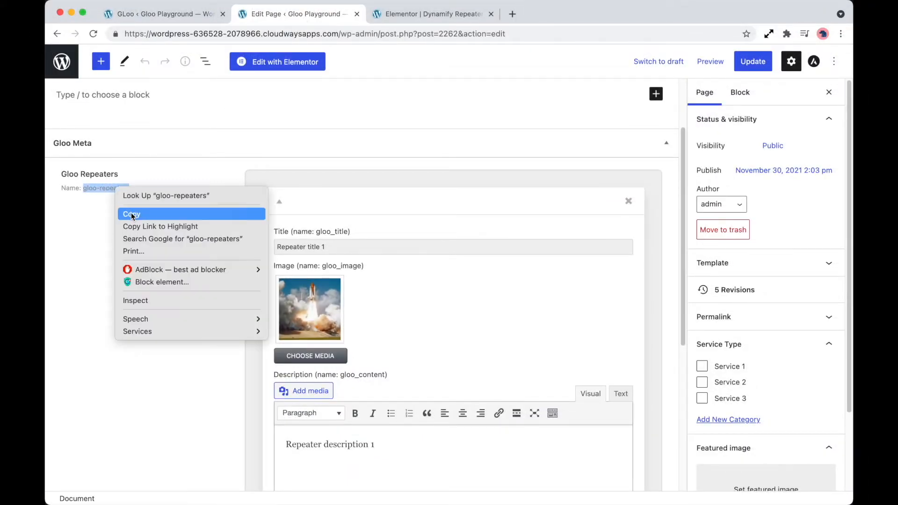
pyautogui.click(127, 214)
pyautogui.click(392, 18)
pyautogui.click(138, 345)
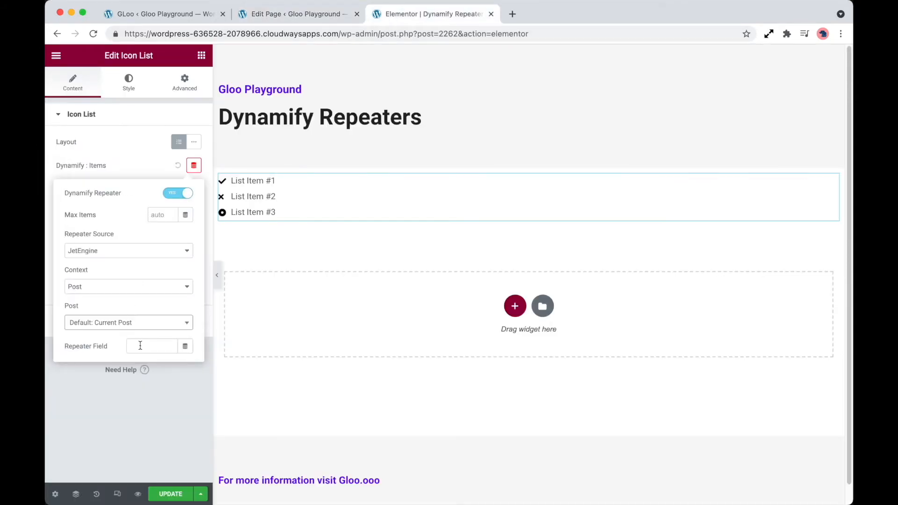
pyautogui.rightClick(140, 346)
pyautogui.click(158, 426)
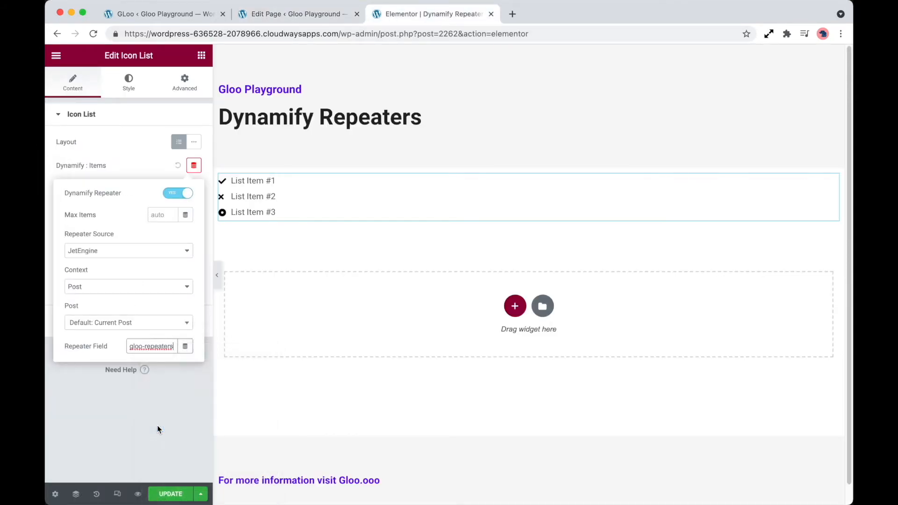
pyautogui.click(158, 427)
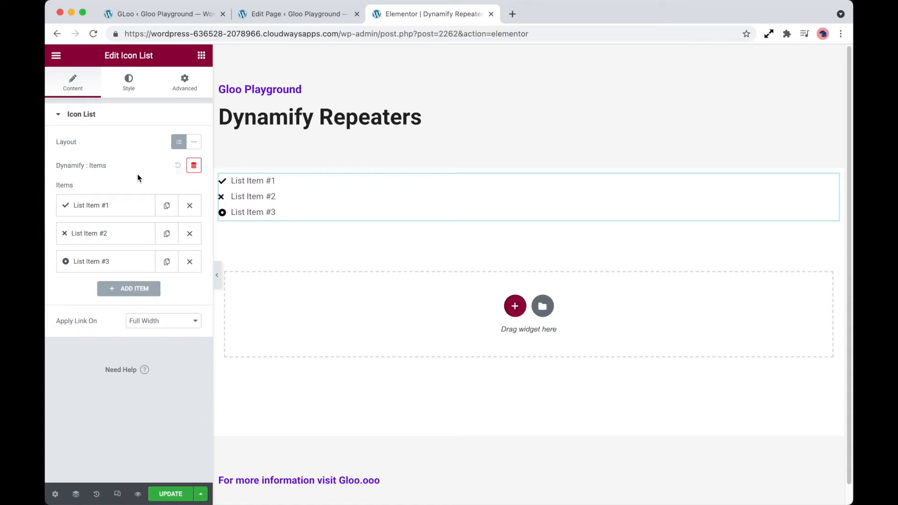
# Delete List Item #2 and List Item #3, and assign the Dynamify Tag to the remaining item's text
pyautogui.click(190, 261)
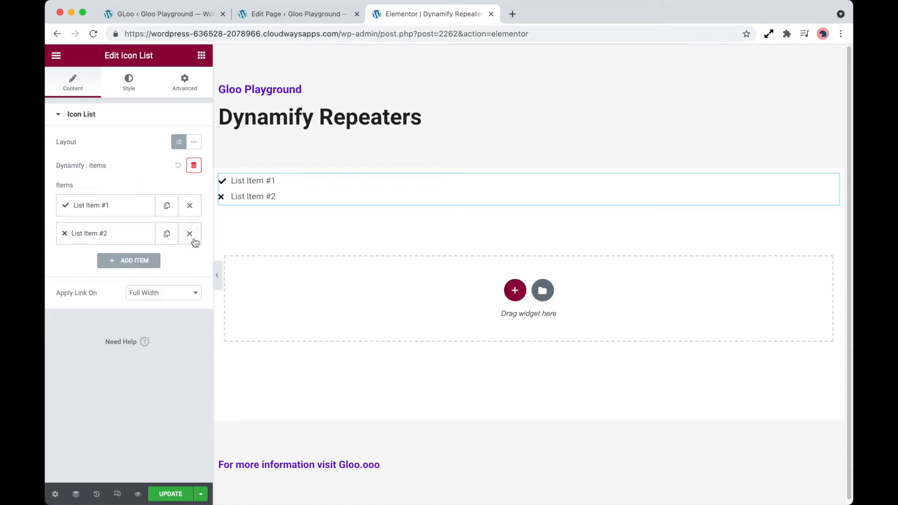
pyautogui.click(189, 234)
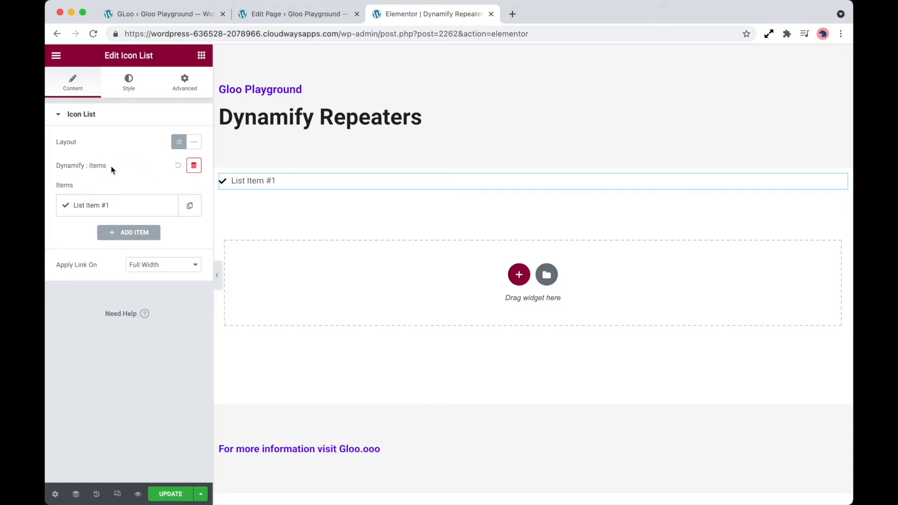
pyautogui.click(126, 206)
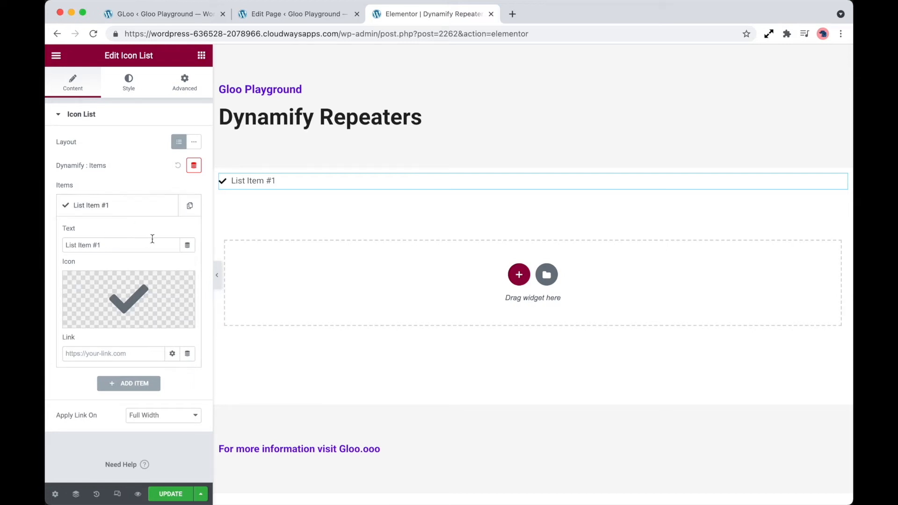
pyautogui.click(186, 247)
pyautogui.scroll(-15, 161, 321)
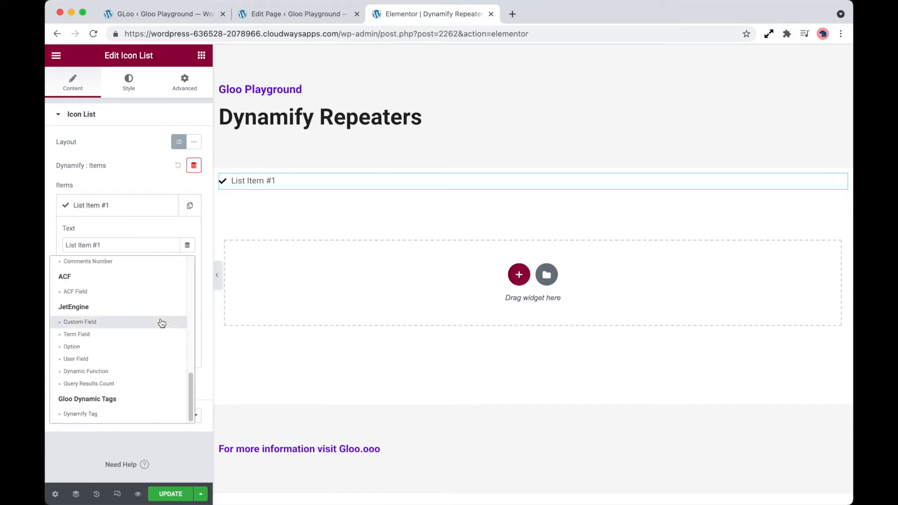
pyautogui.click(104, 415)
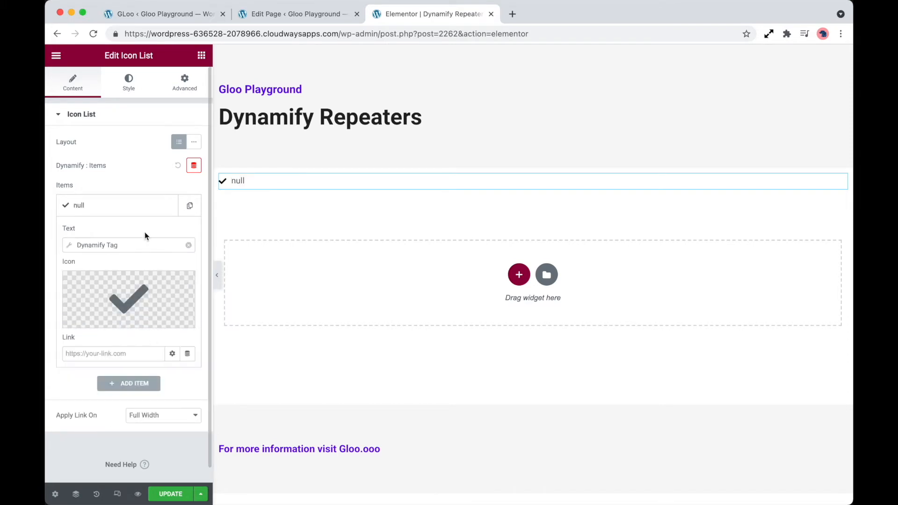
# Copy the title subfield name gloo_title from the page's meta fields and set it as the Dynamify Tag's Repeater Subfield
pyautogui.click(144, 246)
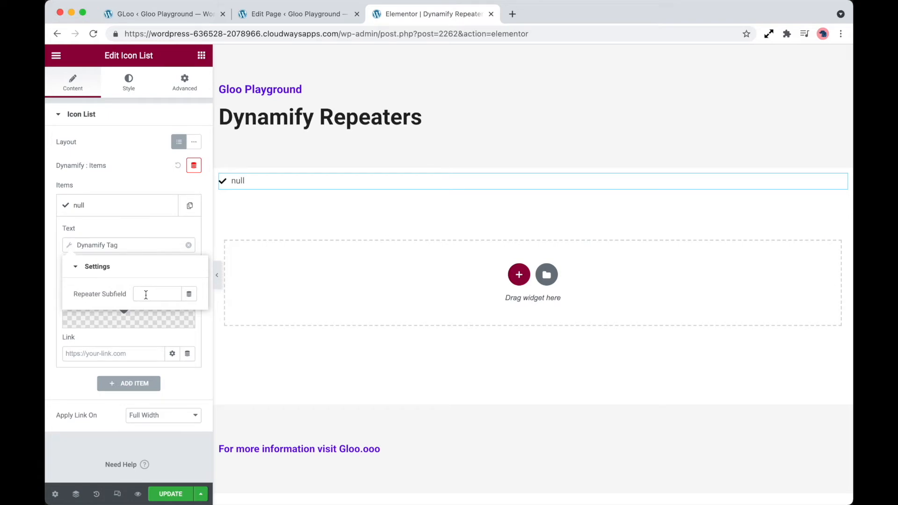
pyautogui.click(292, 14)
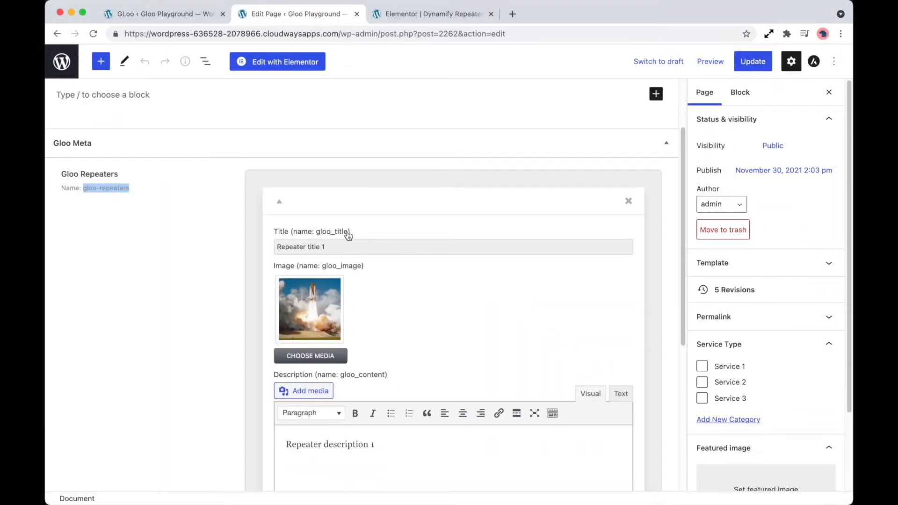
pyautogui.moveTo(349, 232); pyautogui.dragTo(316, 233)
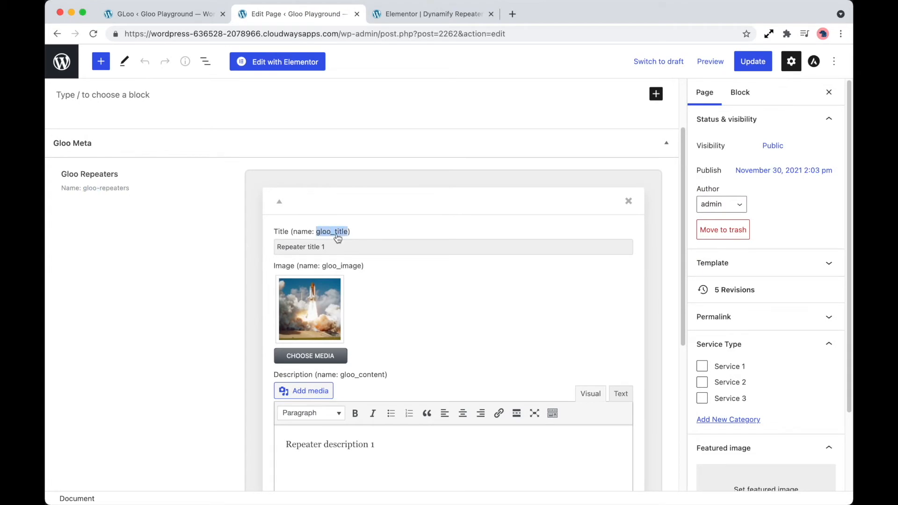
pyautogui.rightClick(339, 237)
pyautogui.click(352, 255)
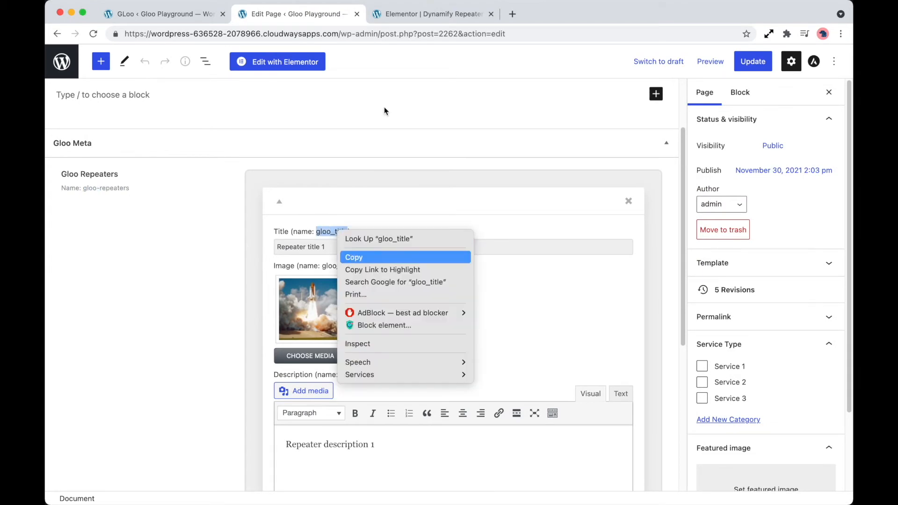
pyautogui.click(425, 14)
pyautogui.rightClick(165, 297)
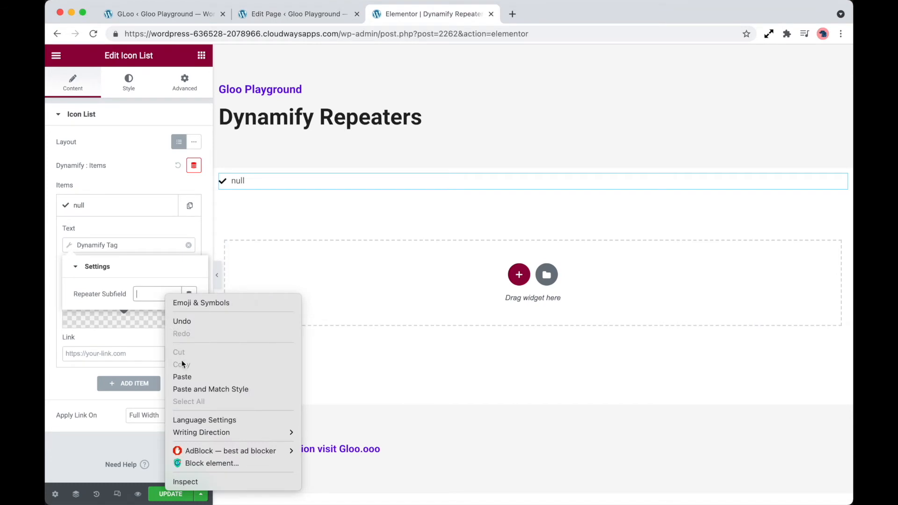
pyautogui.click(182, 377)
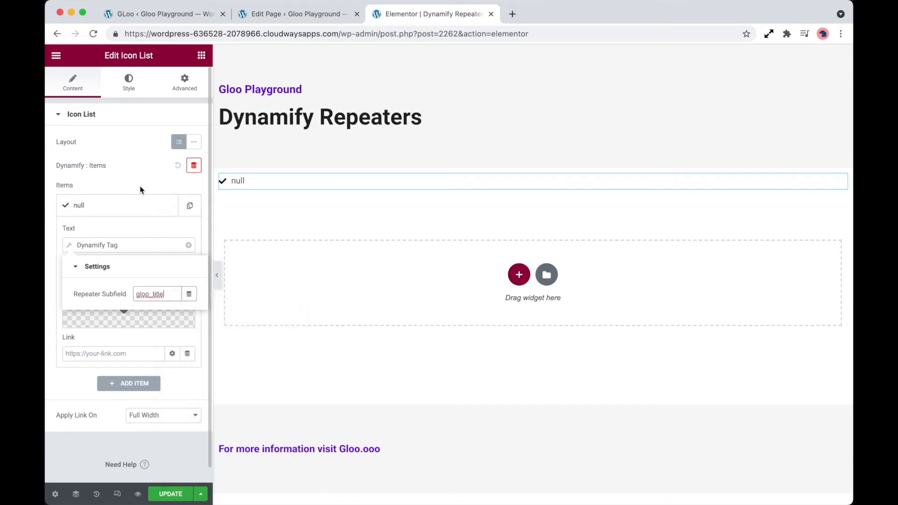
pyautogui.click(155, 194)
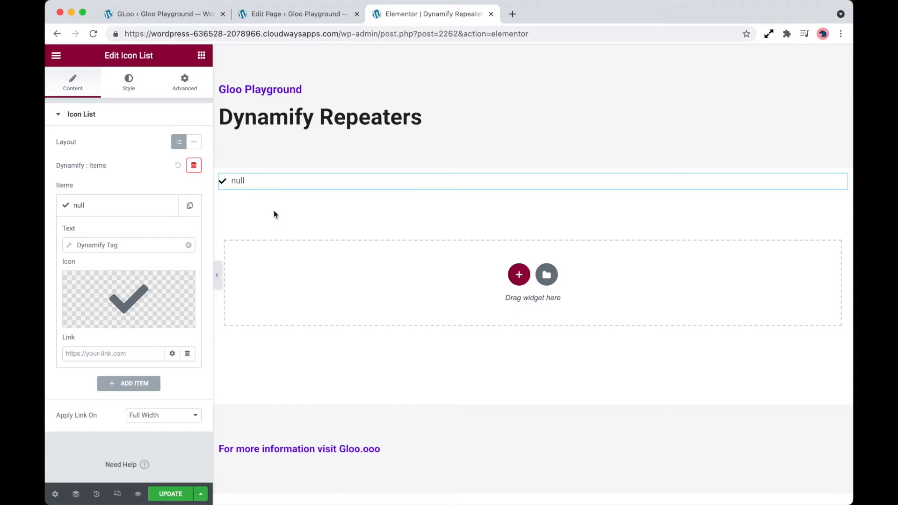
# Update the page in Elementor and preview the icon list's output on the front end
pyautogui.click(181, 495)
pyautogui.click(137, 495)
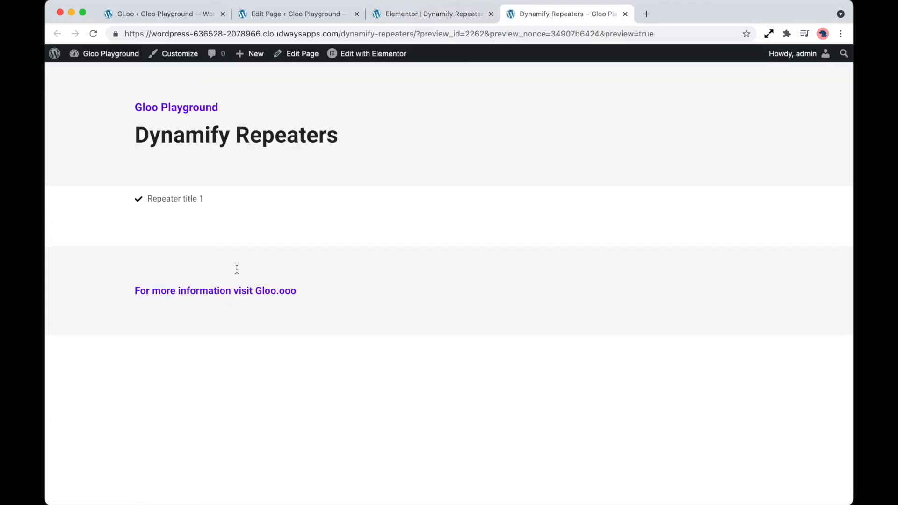
pyautogui.moveTo(146, 201); pyautogui.dragTo(211, 201)
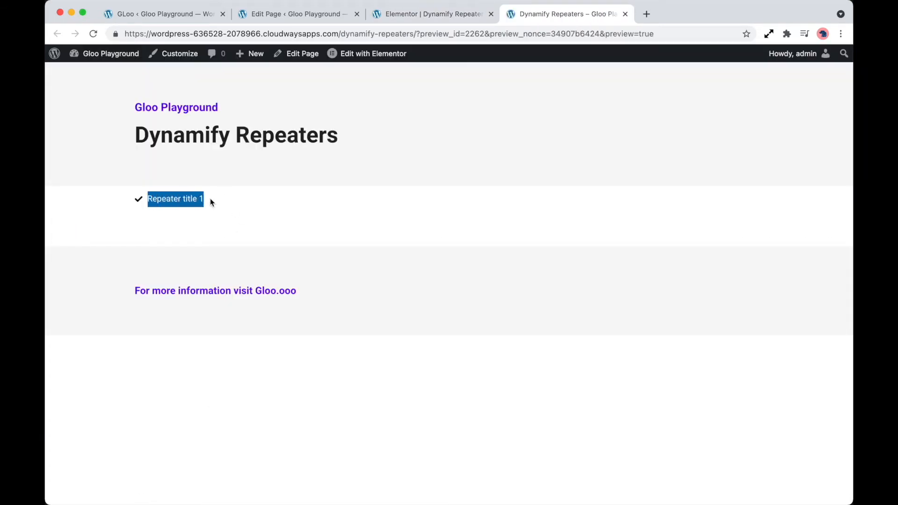
pyautogui.click(206, 199)
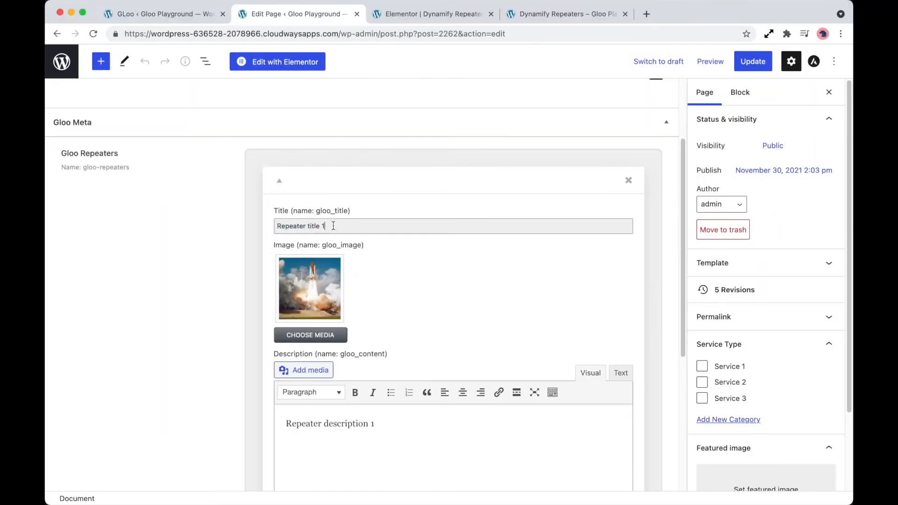
# Add a second item to the Gloo Repeaters field and title it "Repeater title 2"
pyautogui.moveTo(330, 227); pyautogui.dragTo(270, 226)
pyautogui.scroll(-5, 334, 374)
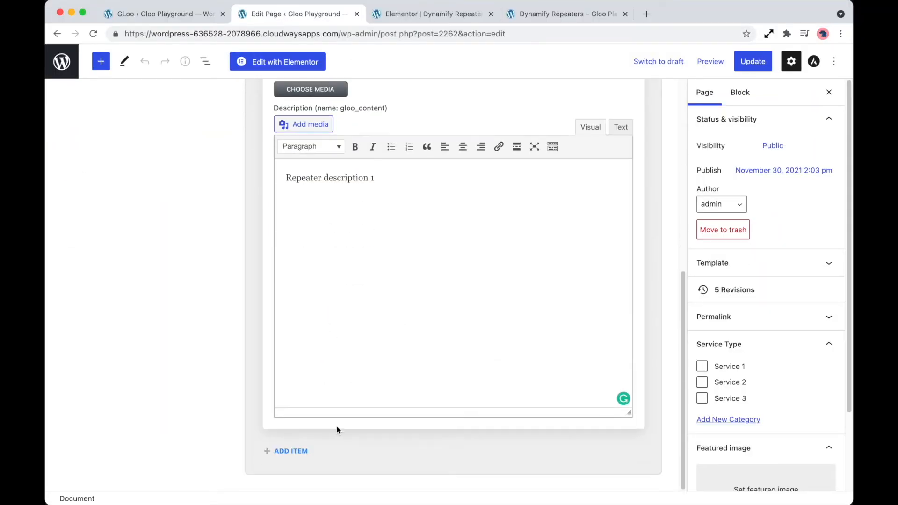
pyautogui.click(306, 455)
pyautogui.scroll(-1, 308, 457)
pyautogui.click(337, 446)
pyautogui.press('super+v')
pyautogui.press('BackSpace')
pyautogui.write('2')
# Choose the red car photo from the media library as the second repeater item's image
pyautogui.scroll(-2, 335, 449)
pyautogui.click(341, 414)
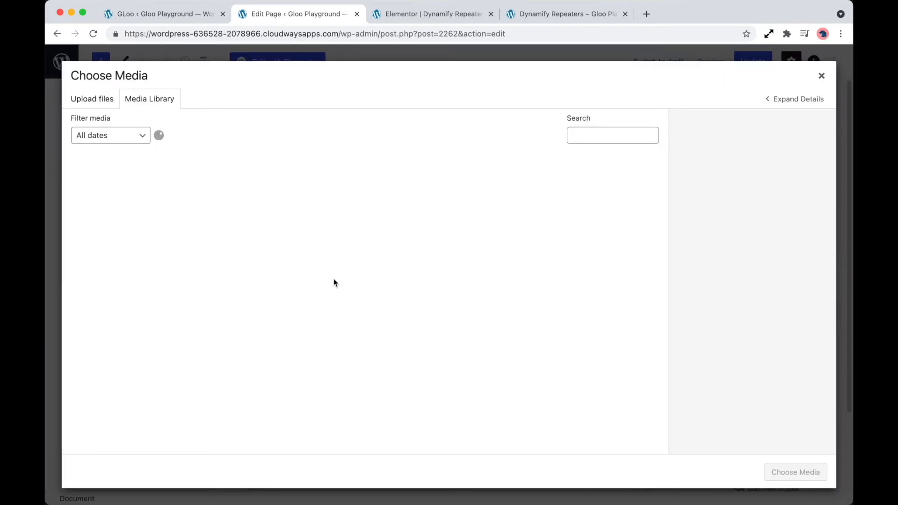
pyautogui.click(516, 351)
pyautogui.click(795, 471)
# Copy the first item's description into the second repeater item and change it to "Repeater description 2"
pyautogui.scroll(-4, 340, 391)
pyautogui.scroll(5, 340, 153)
pyautogui.moveTo(383, 125); pyautogui.dragTo(284, 122)
pyautogui.press('super+c')
pyautogui.scroll(-8, 286, 257)
pyautogui.click(300, 274)
pyautogui.press('super+v')
pyautogui.press('BackSpace')
pyautogui.write('2')
# Update the WordPress page and reload the front-end preview to check the icon list
pyautogui.click(746, 62)
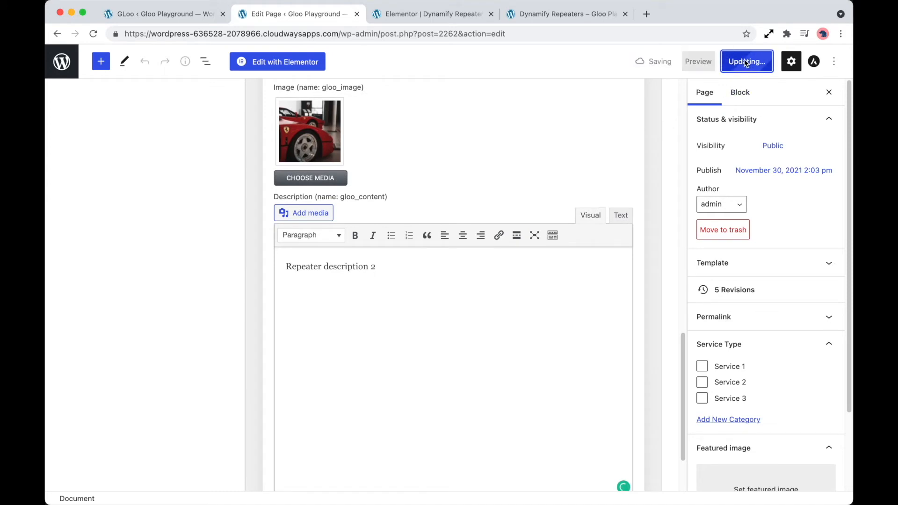
pyautogui.click(557, 14)
pyautogui.press('super+r')
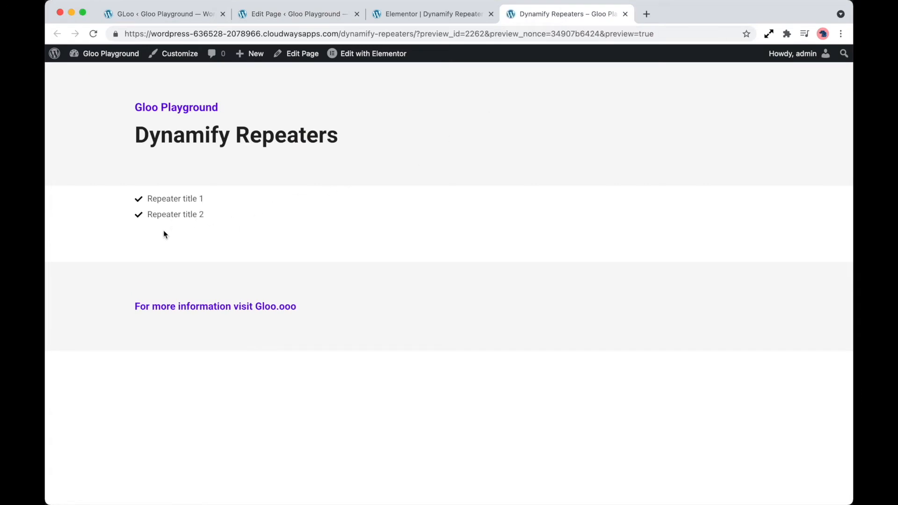
# Find the Media Carousel widget and place it below the icon list in the Elementor editor
pyautogui.click(251, 229)
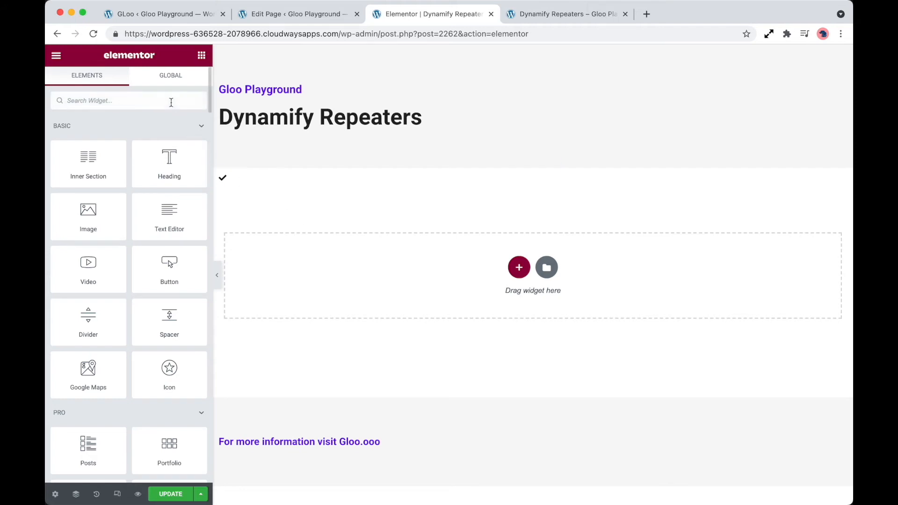
pyautogui.write('media')
pyautogui.moveTo(110, 133); pyautogui.dragTo(299, 179)
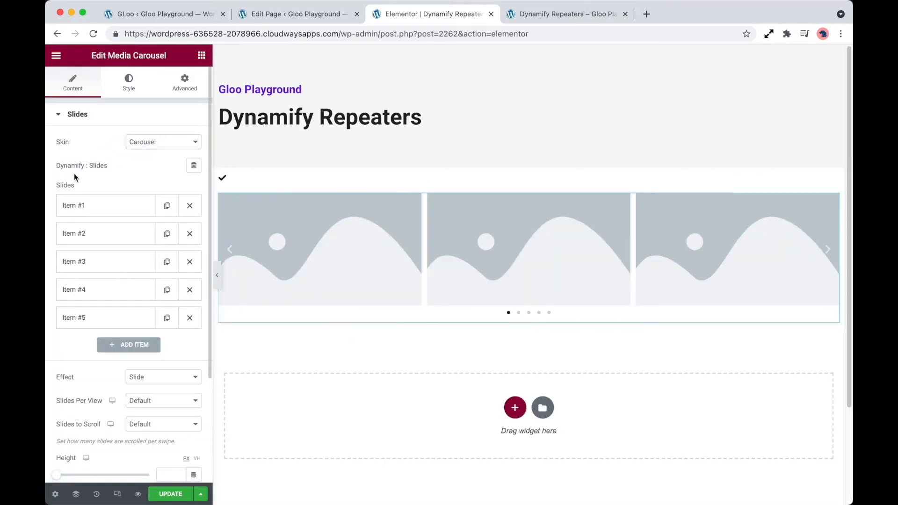
# Enable Dynamify Repeater for the carousel's slides and set the repeater source to JetEngine
pyautogui.click(193, 166)
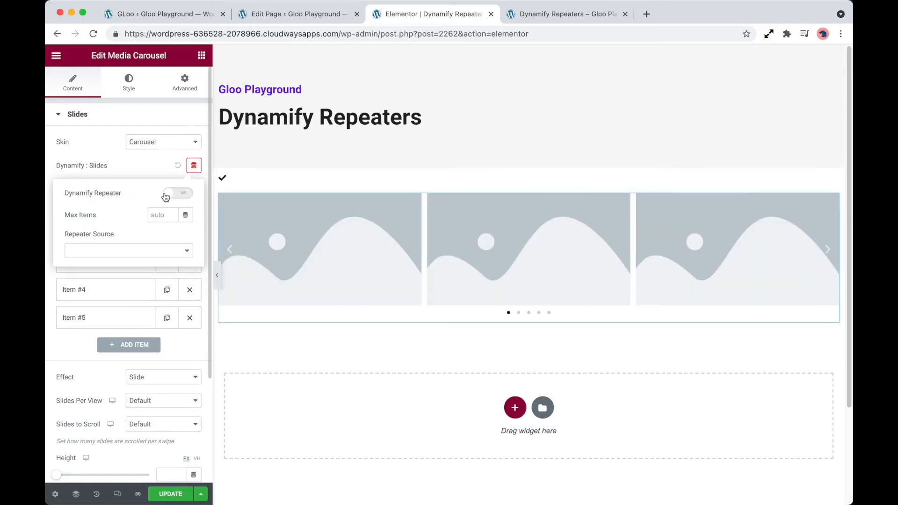
pyautogui.click(180, 195)
pyautogui.click(136, 253)
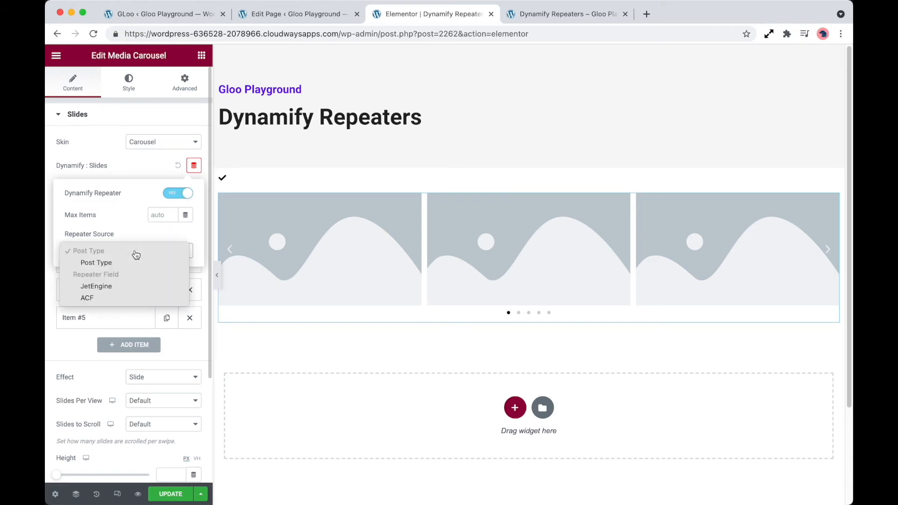
pyautogui.click(126, 286)
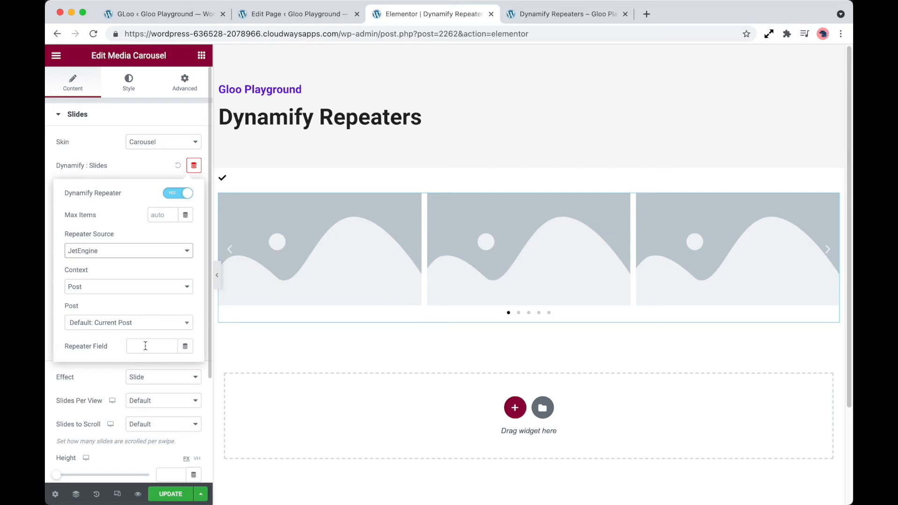
# Copy the field name gloo-repeaters from the WordPress page editor into the carousel's Repeater Field setting
pyautogui.click(321, 14)
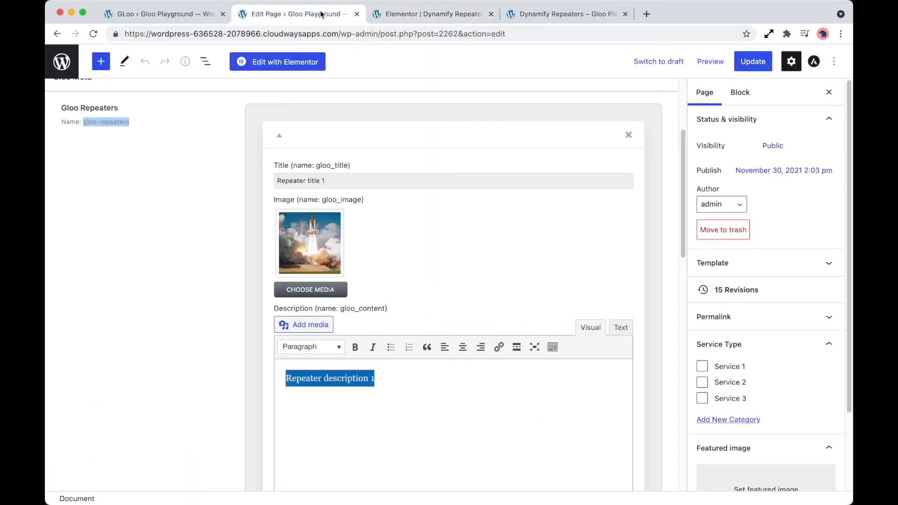
pyautogui.rightClick(109, 123)
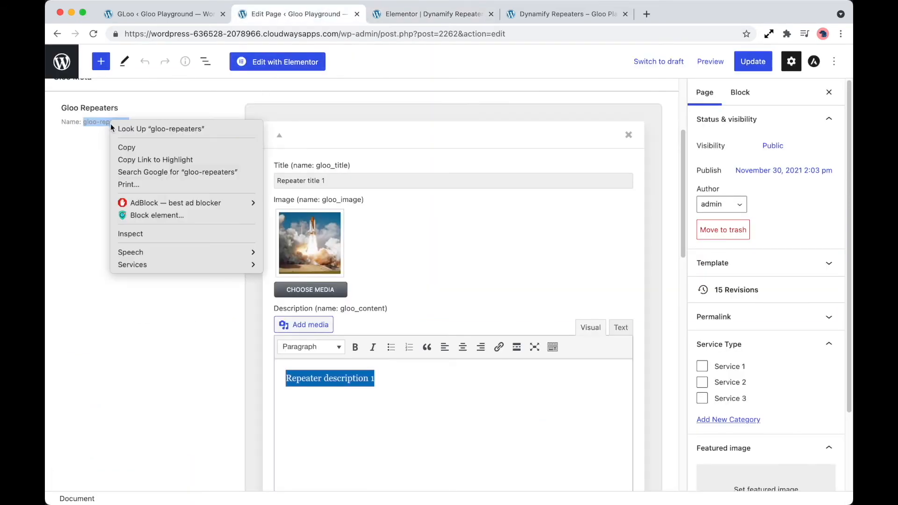
pyautogui.click(125, 147)
pyautogui.click(433, 14)
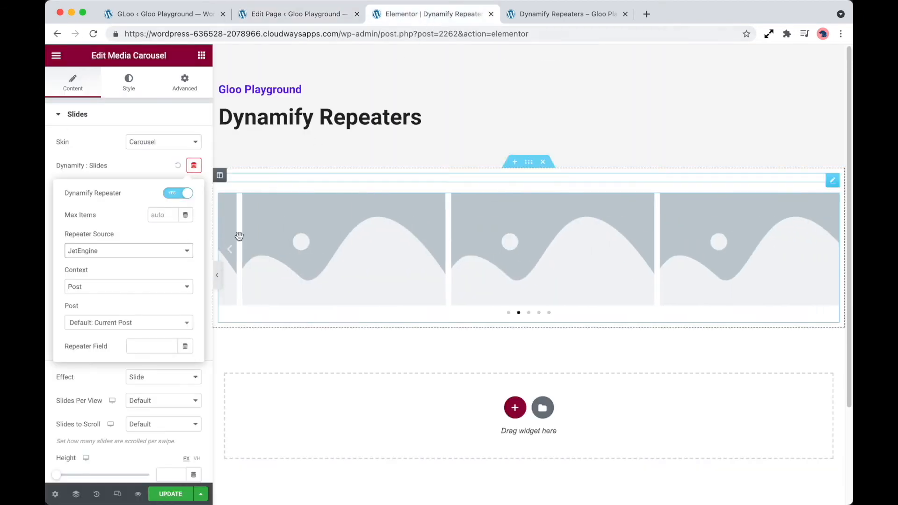
pyautogui.rightClick(153, 345)
pyautogui.click(176, 423)
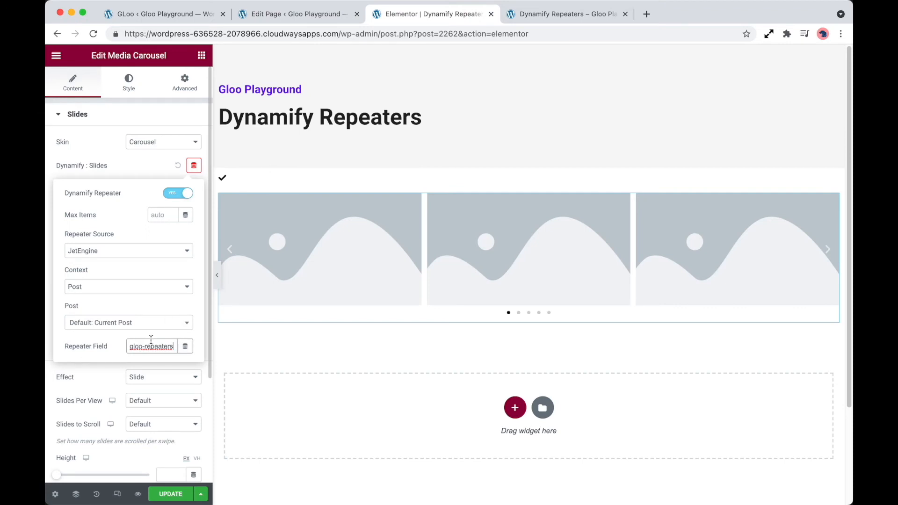
pyautogui.click(141, 161)
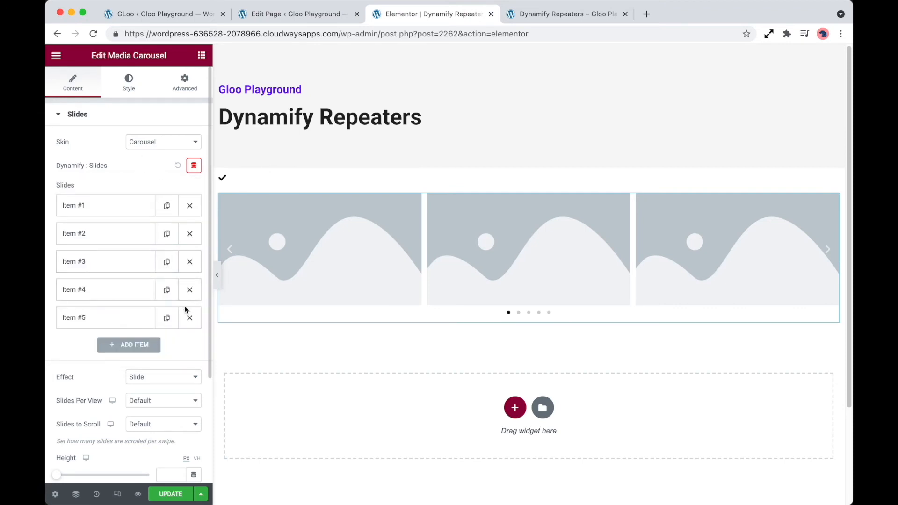
# Delete the extra carousel slides, keeping only Item #1
pyautogui.click(190, 289)
pyautogui.click(189, 261)
pyautogui.click(189, 233)
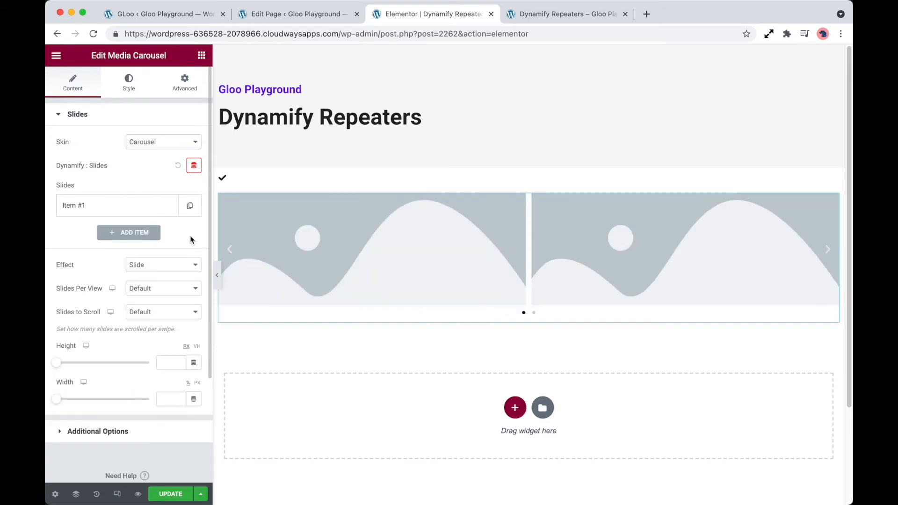
# Assign the Gloo Dynamify Tag as the dynamic image of the remaining slide and open its settings
pyautogui.click(113, 211)
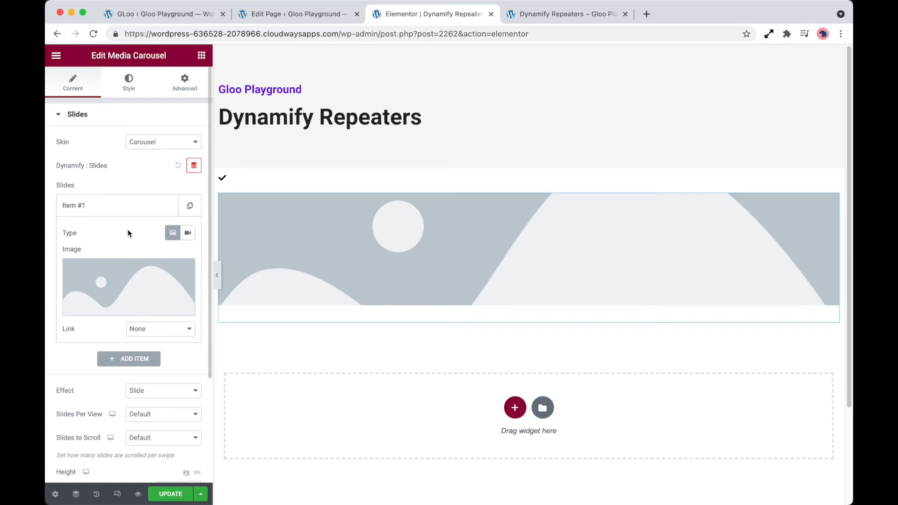
pyautogui.moveTo(136, 282)
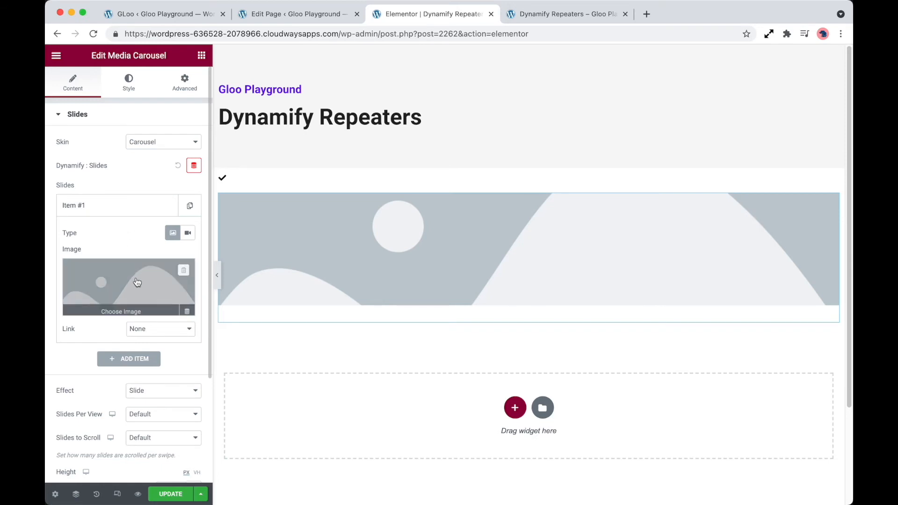
pyautogui.click(188, 311)
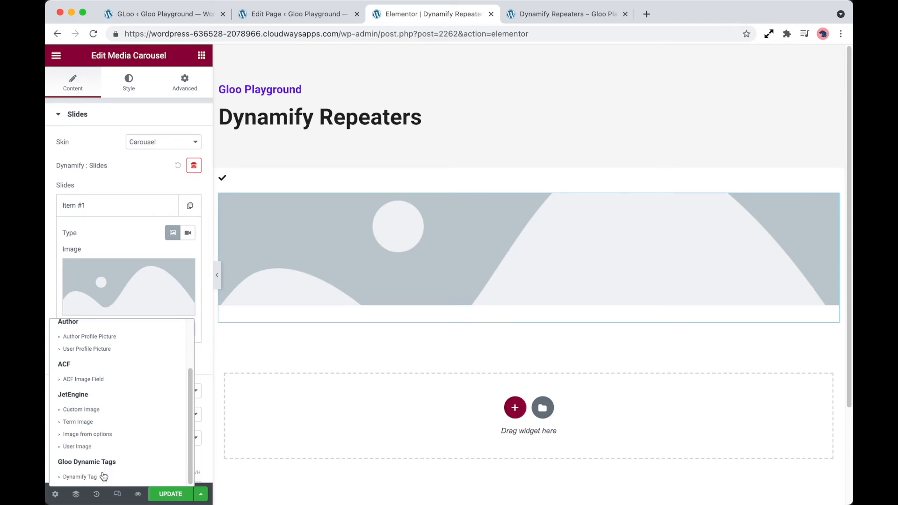
pyautogui.click(112, 478)
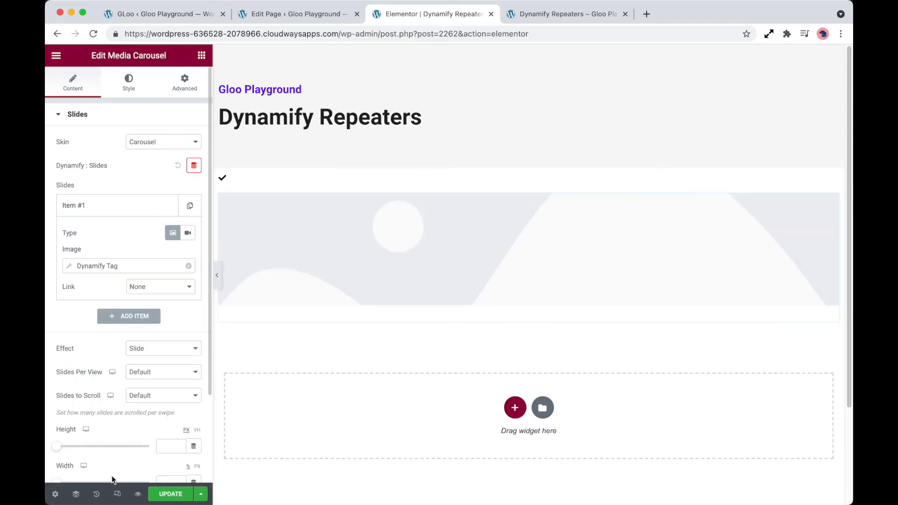
pyautogui.click(139, 267)
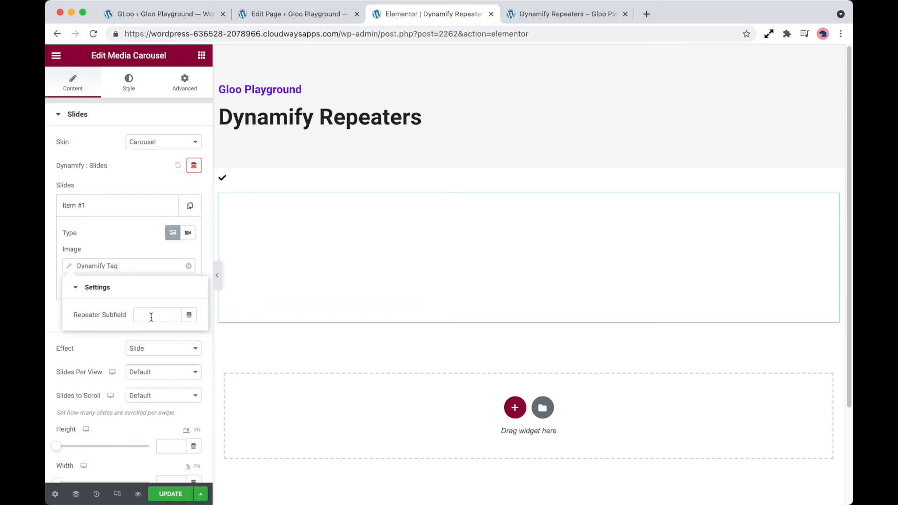
# Copy the image field name gloo_image from the page editor into the slide image's Repeater Subfield
pyautogui.click(294, 19)
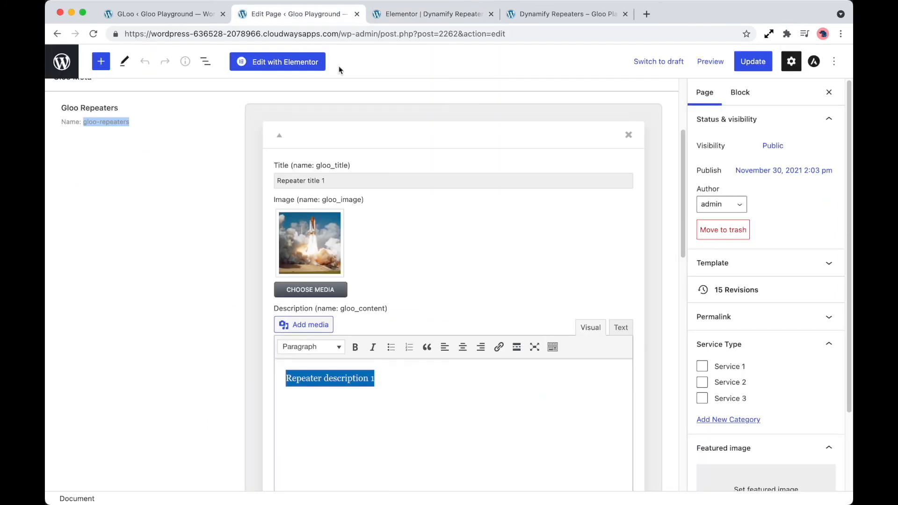
pyautogui.moveTo(321, 201); pyautogui.dragTo(362, 200)
pyautogui.rightClick(351, 201)
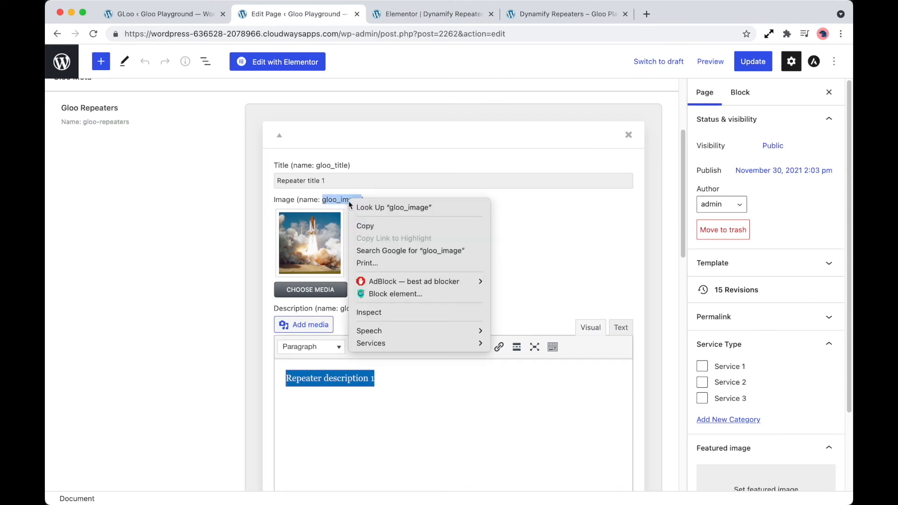
pyautogui.click(365, 226)
pyautogui.click(428, 14)
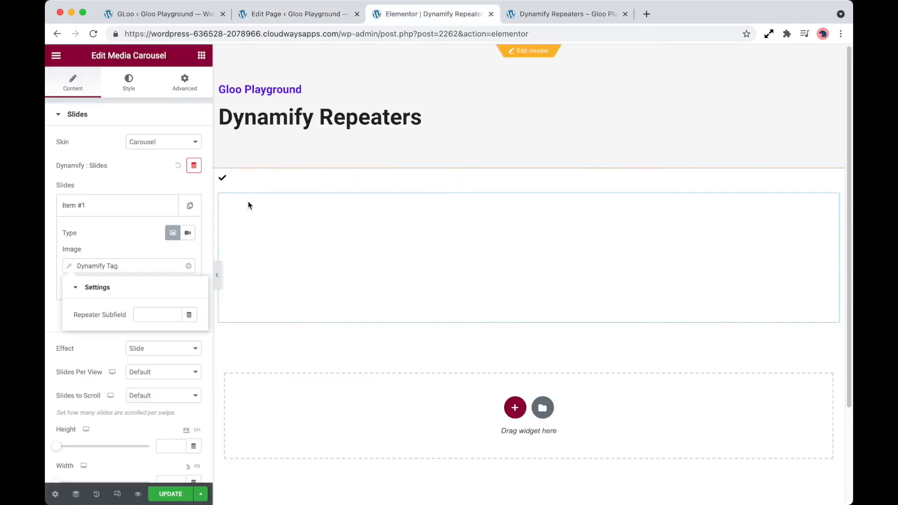
pyautogui.rightClick(158, 312)
pyautogui.click(174, 391)
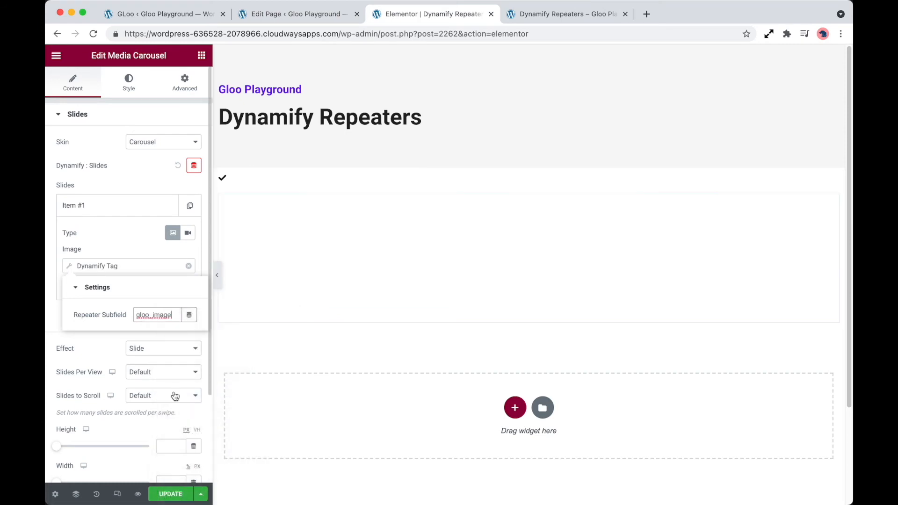
# Update the page in Elementor and try the carousel's next slide in the front-end preview
pyautogui.click(171, 497)
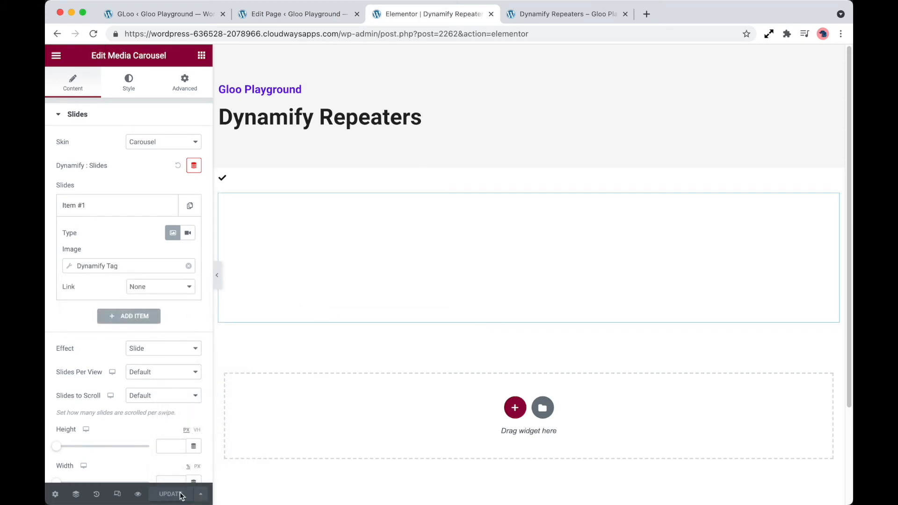
pyautogui.click(513, 17)
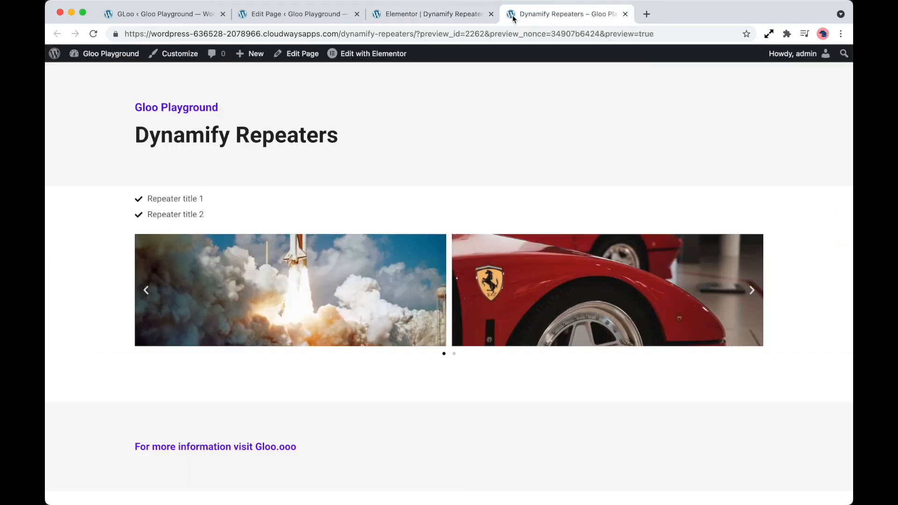
pyautogui.click(753, 292)
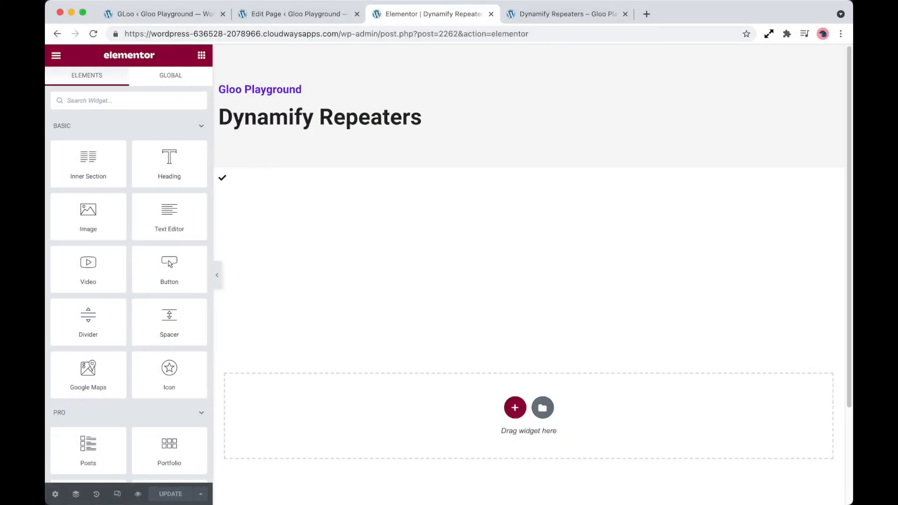
# Add a Toggle widget below the media carousel and remove its second toggle item
pyautogui.write('toggl')
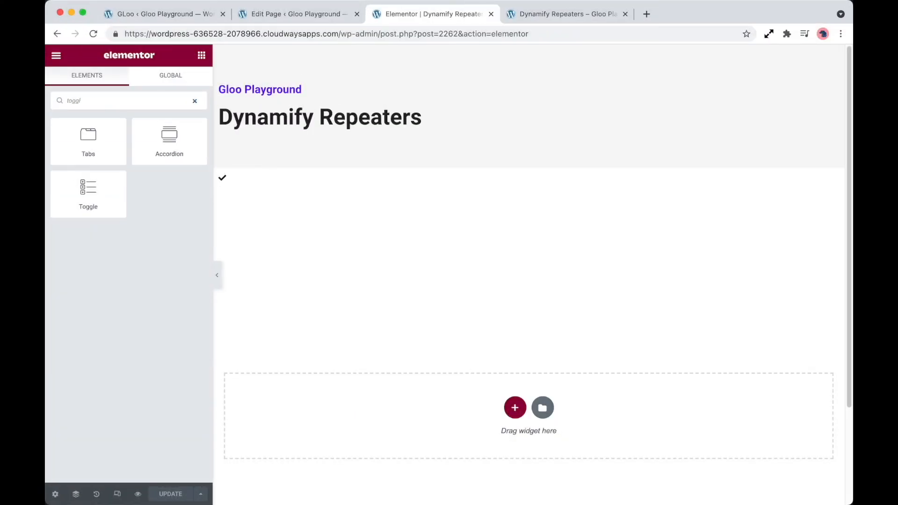
pyautogui.moveTo(111, 209); pyautogui.dragTo(359, 310)
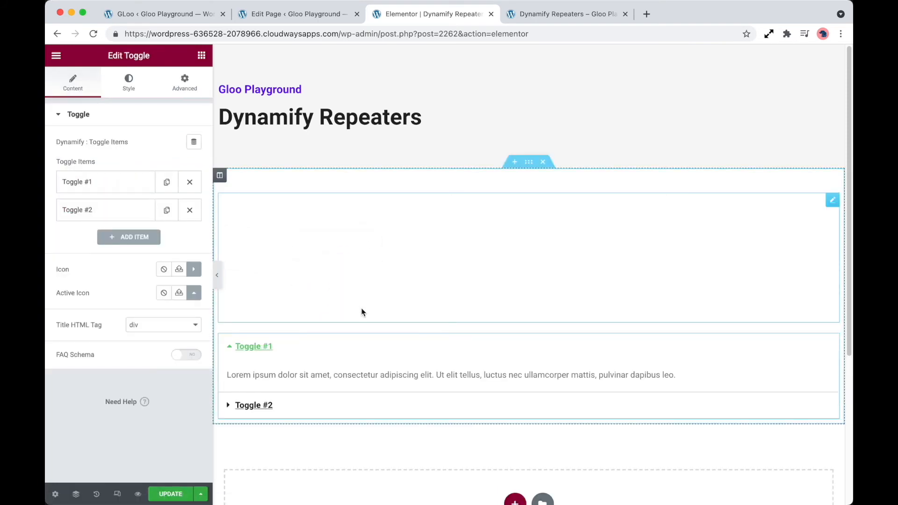
pyautogui.click(189, 210)
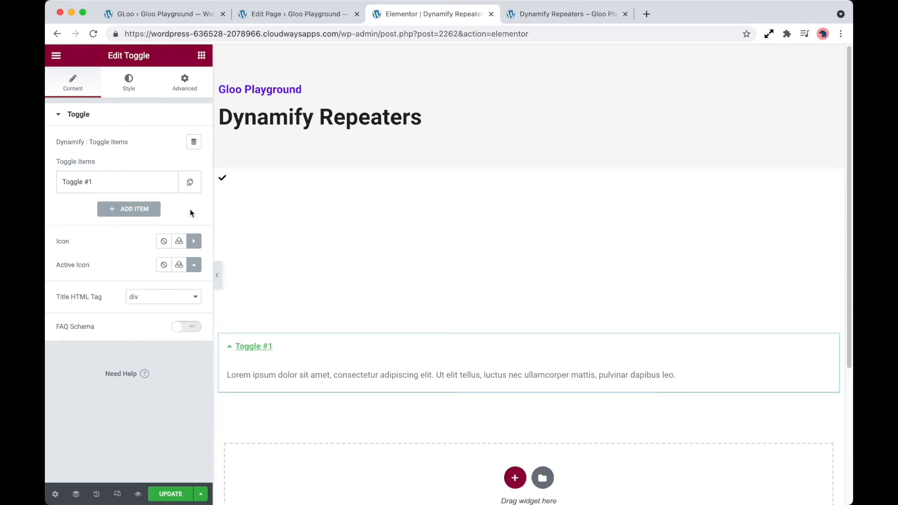
# Enable Dynamify Repeater for the toggle items and choose JetEngine as the repeater source
pyautogui.click(193, 142)
pyautogui.click(179, 169)
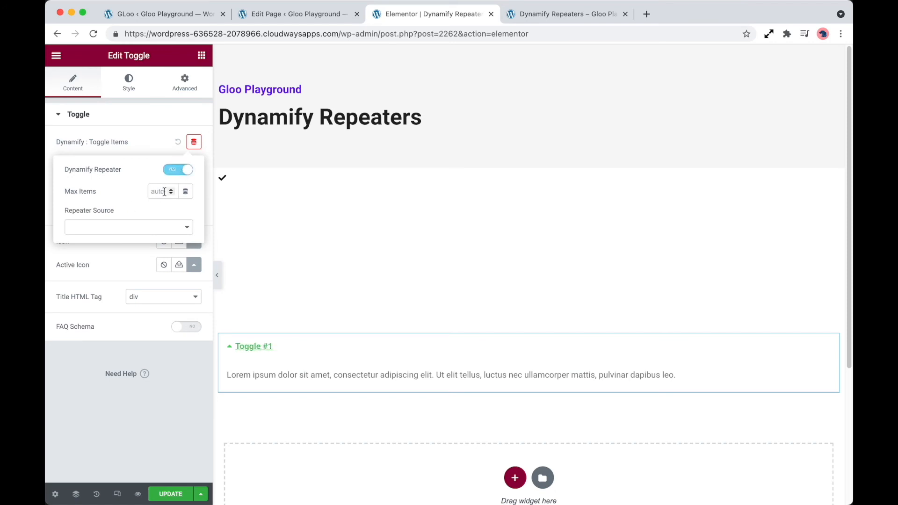
pyautogui.click(158, 234)
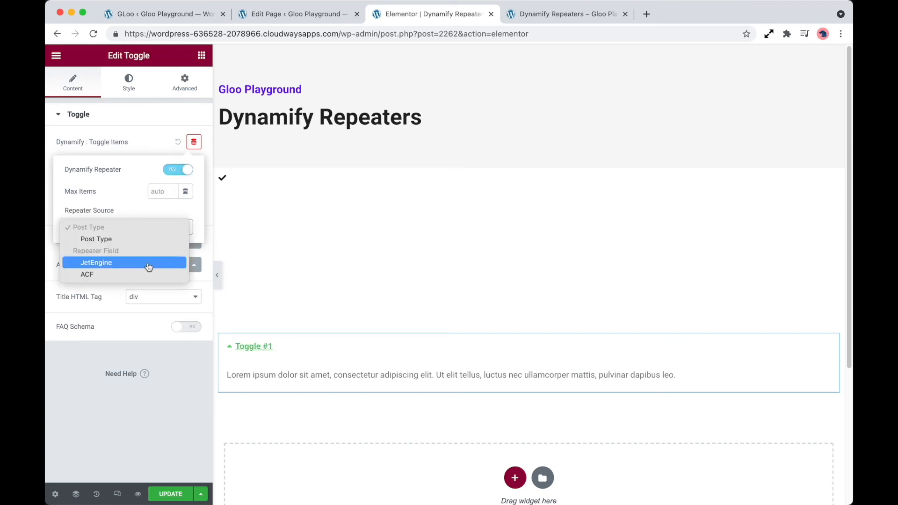
pyautogui.click(148, 265)
# Copy the name gloo-repeaters from the page editor into the toggle's Repeater Field setting
pyautogui.click(286, 16)
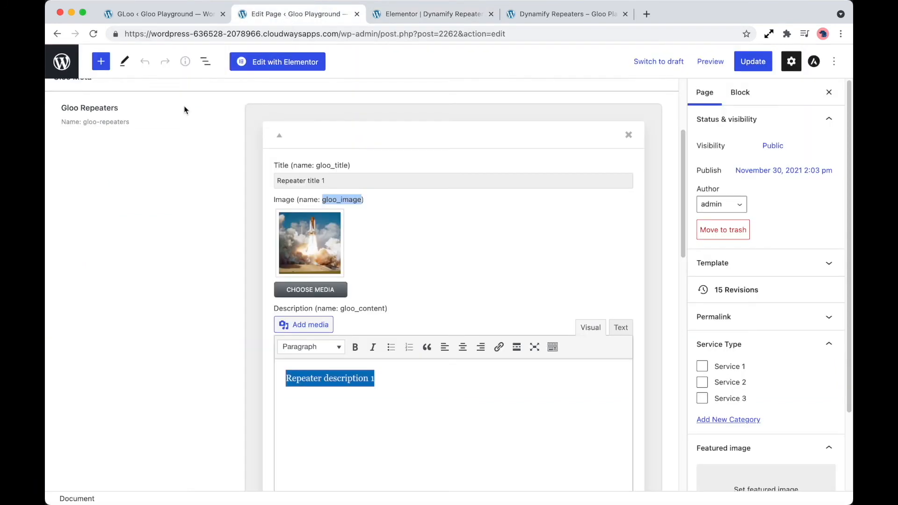
pyautogui.moveTo(82, 122); pyautogui.dragTo(136, 122)
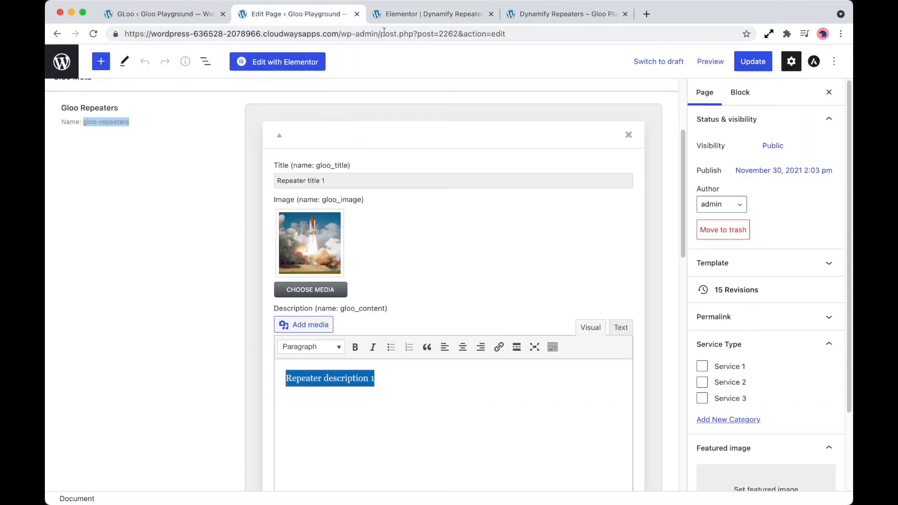
pyautogui.click(405, 11)
pyautogui.click(158, 322)
pyautogui.press('super+v')
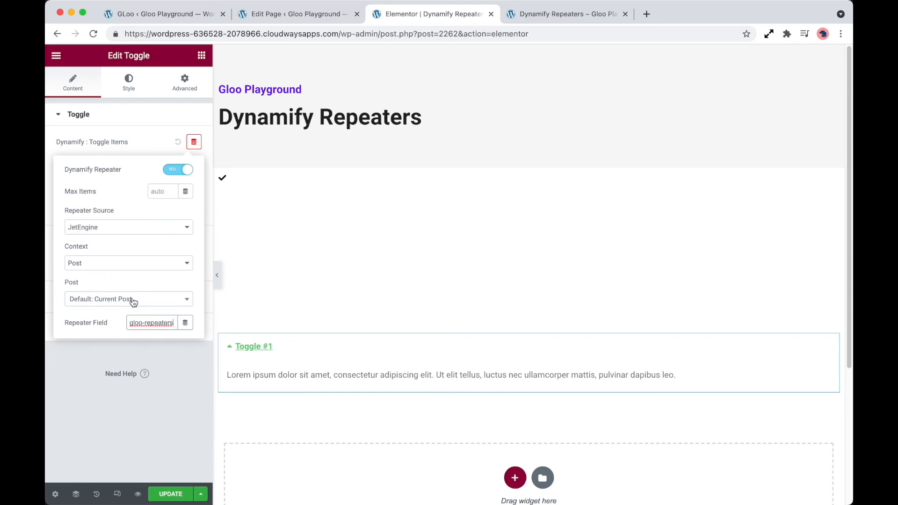
pyautogui.click(190, 393)
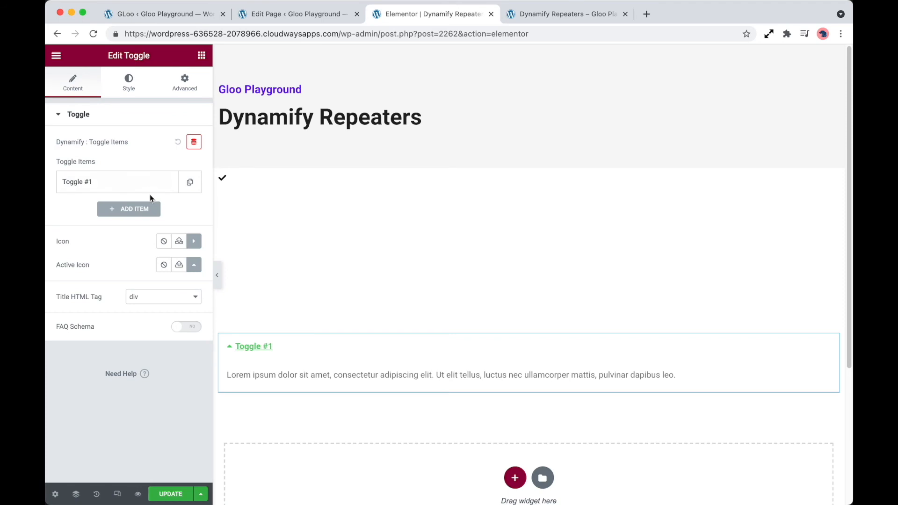
# Assign the Gloo Dynamify Tag to the title of the Toggle #1 item and open the tag's settings
pyautogui.click(131, 188)
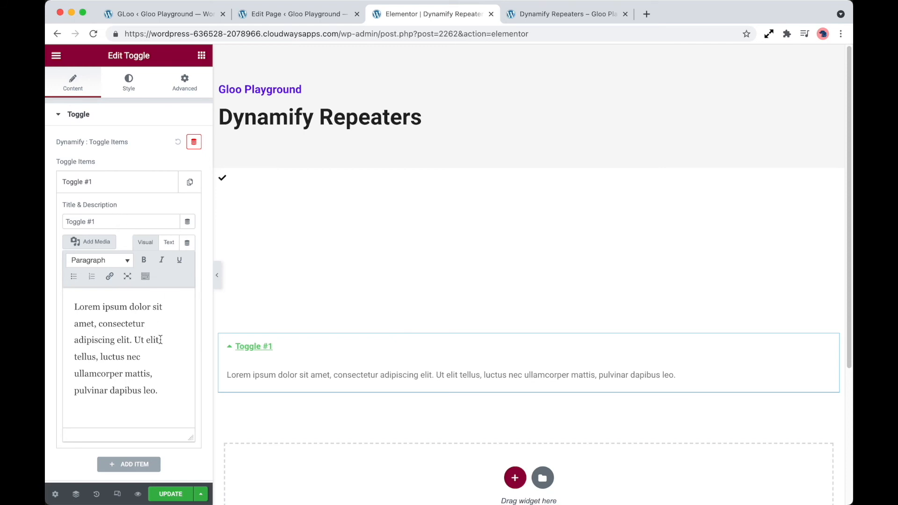
pyautogui.click(188, 224)
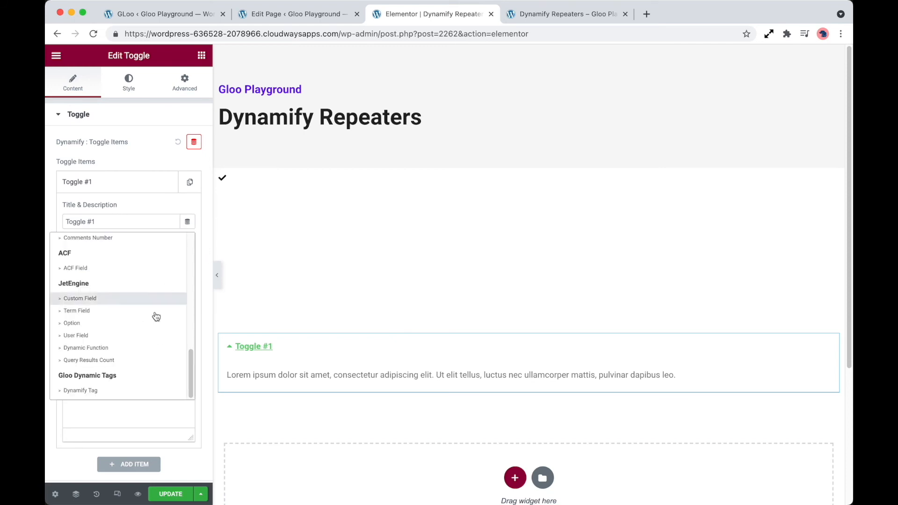
pyautogui.click(102, 393)
pyautogui.click(130, 221)
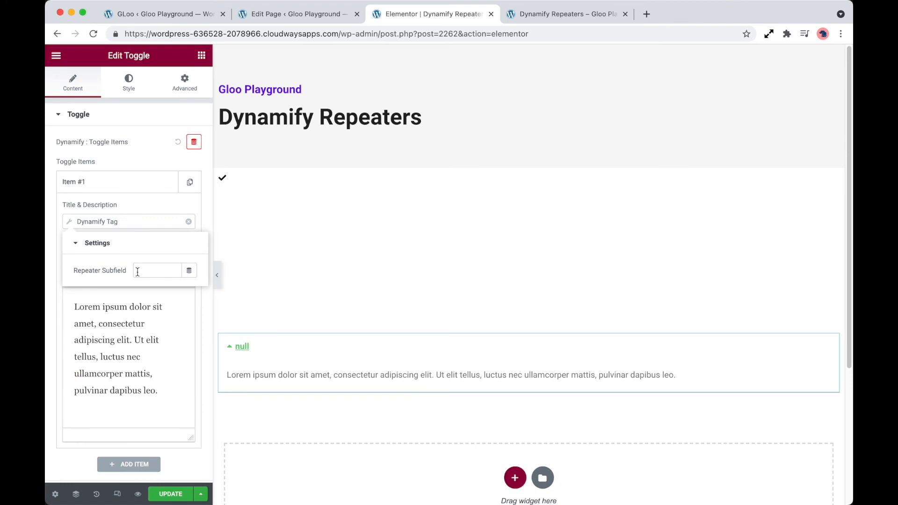
# Copy the subfield name gloo_title from the page editor into the title tag's Repeater Subfield setting
pyautogui.click(305, 19)
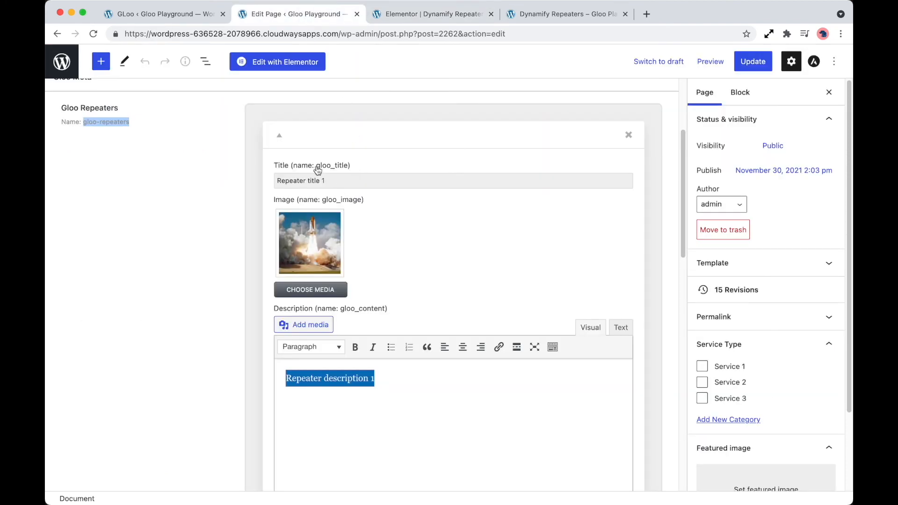
pyautogui.moveTo(316, 167); pyautogui.dragTo(345, 169)
pyautogui.rightClick(346, 170)
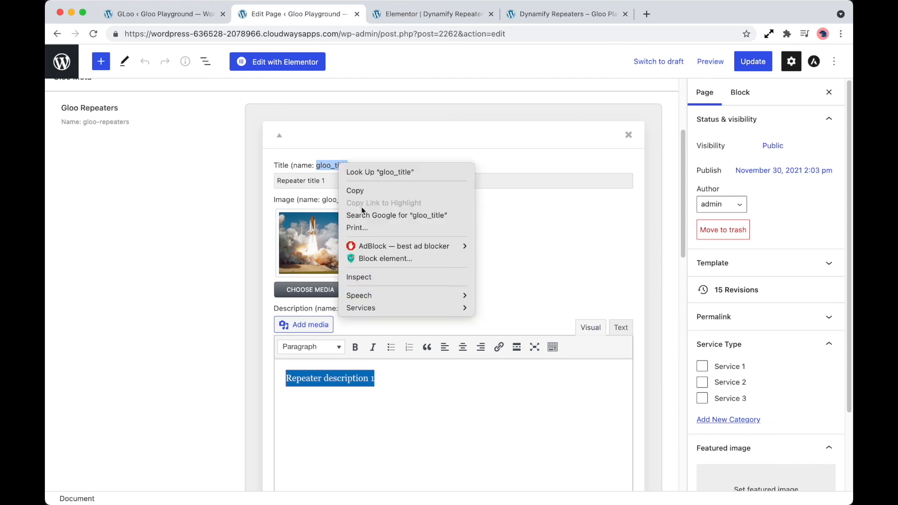
pyautogui.click(365, 188)
pyautogui.click(448, 16)
pyautogui.rightClick(155, 271)
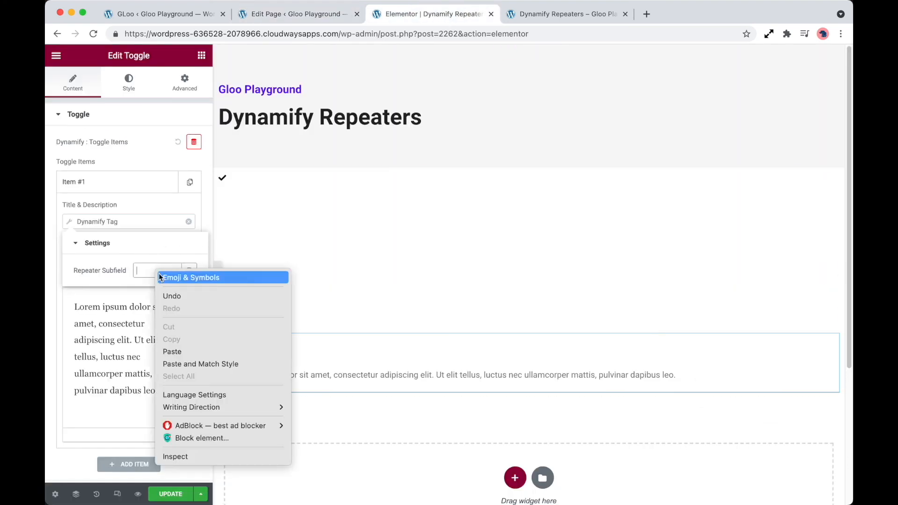
pyautogui.click(166, 350)
pyautogui.click(167, 346)
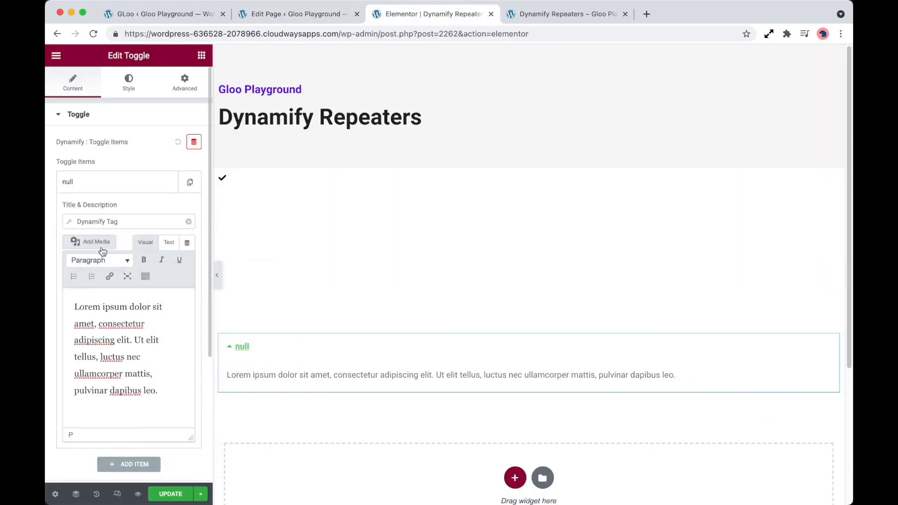
# Assign the Gloo Dynamify Tag to the toggle item's description and open the tag's settings
pyautogui.click(187, 247)
pyautogui.scroll(-10, 113, 412)
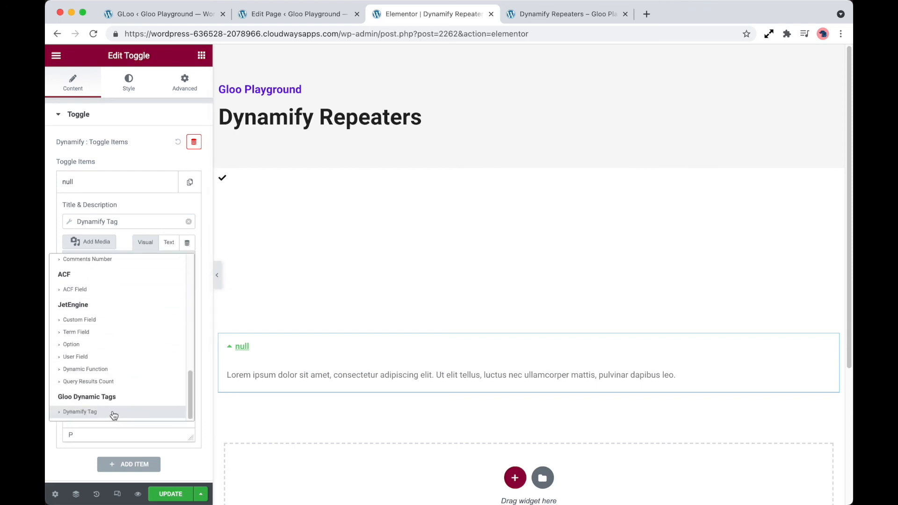
pyautogui.click(113, 412)
pyautogui.click(138, 247)
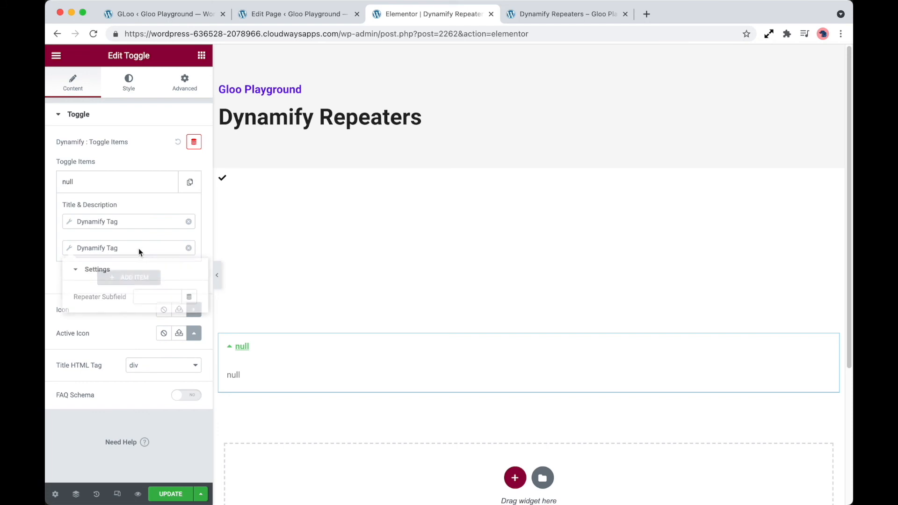
# Copy the subfield name gloo_content from the page editor into the description tag's Repeater Subfield setting
pyautogui.click(302, 15)
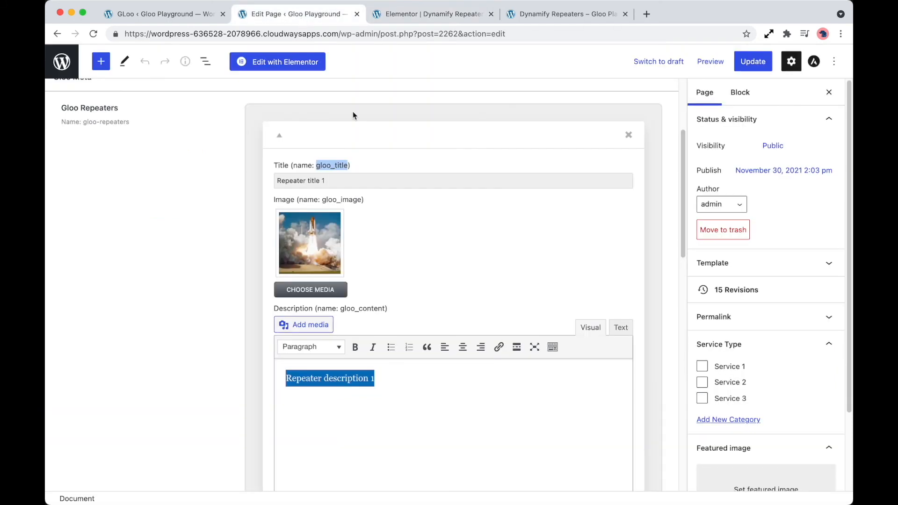
pyautogui.moveTo(341, 311); pyautogui.dragTo(384, 309)
pyautogui.rightClick(377, 310)
pyautogui.click(392, 333)
pyautogui.click(420, 14)
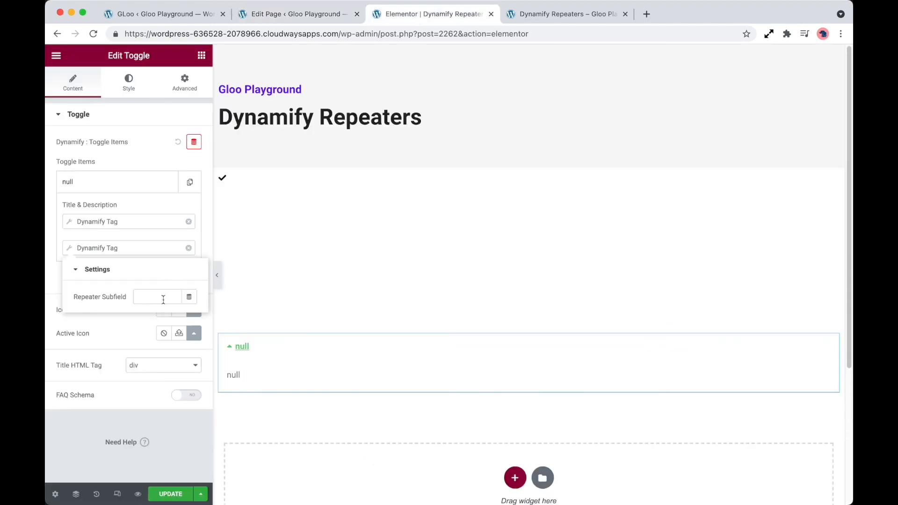
pyautogui.rightClick(163, 299)
pyautogui.click(181, 380)
# Update the page in Elementor and expand the Repeater title 1 and Repeater title 2 toggles in the front-end preview
pyautogui.click(170, 494)
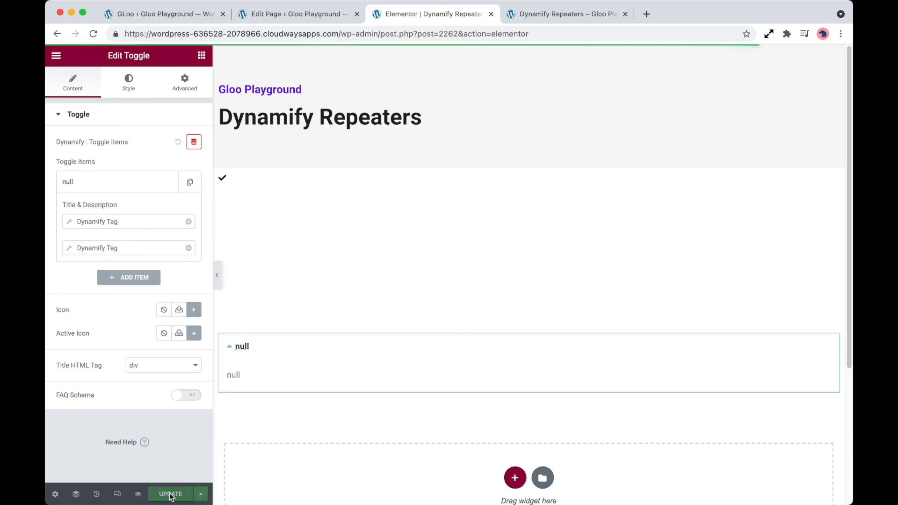
pyautogui.click(527, 21)
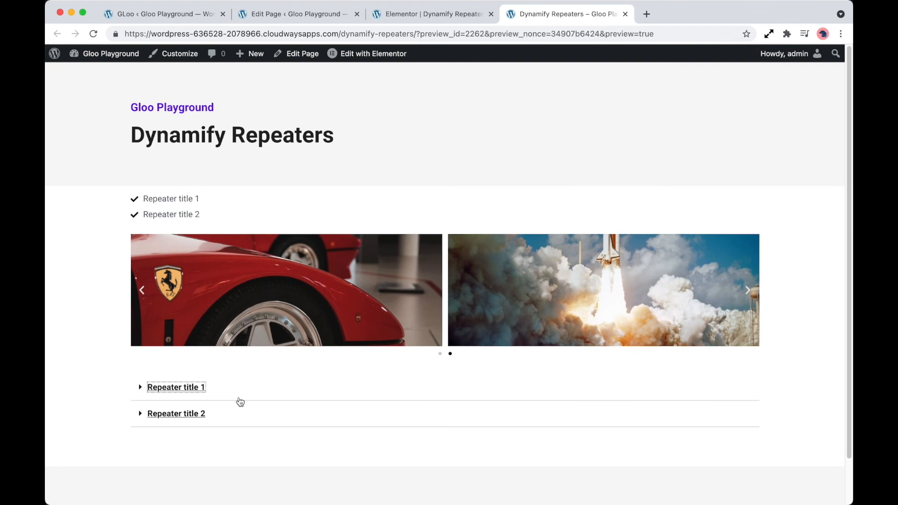
pyautogui.click(196, 389)
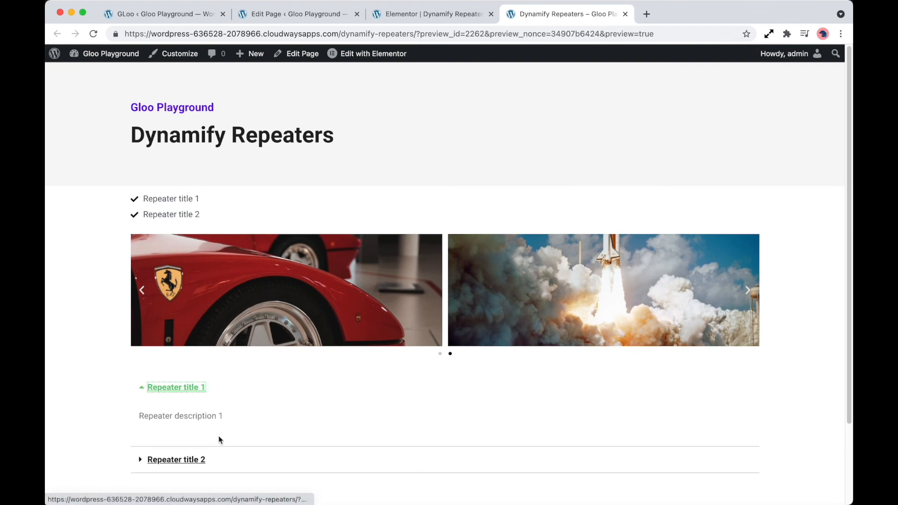
pyautogui.click(177, 459)
pyautogui.scroll(-1, 130, 407)
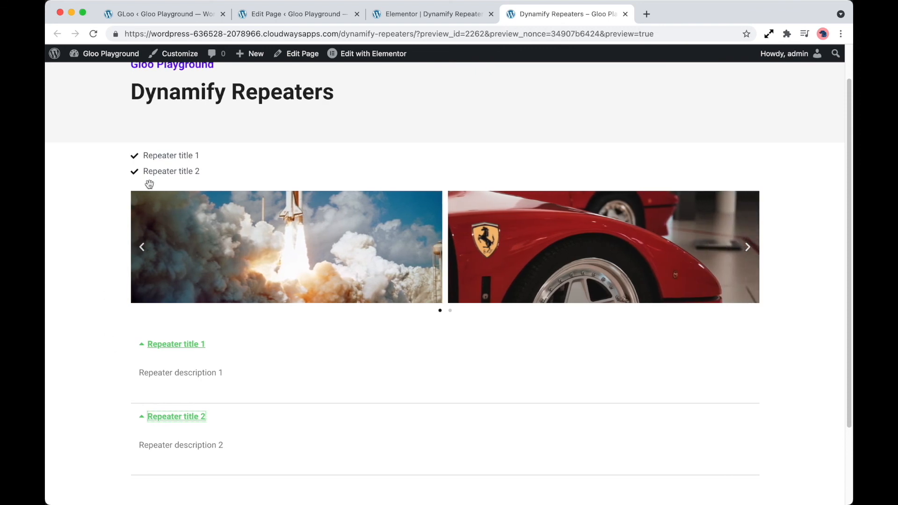
pyautogui.scroll(1, 387, 379)
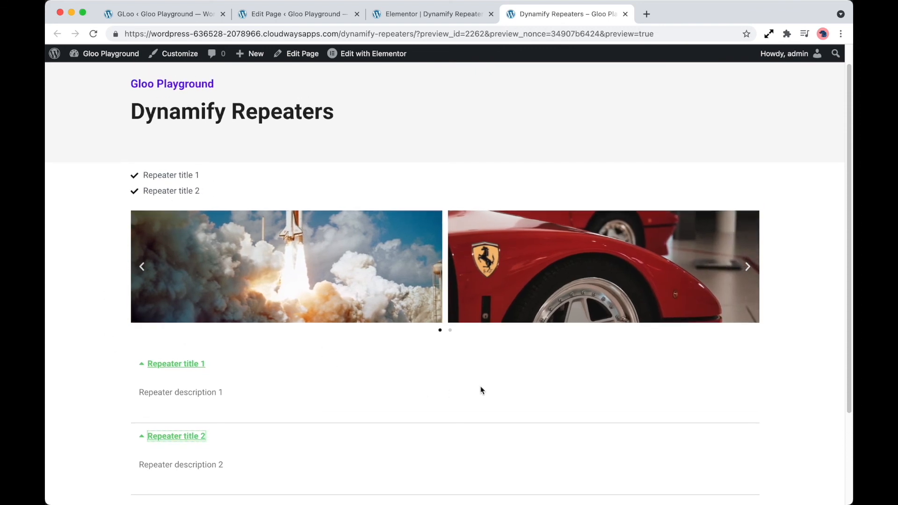